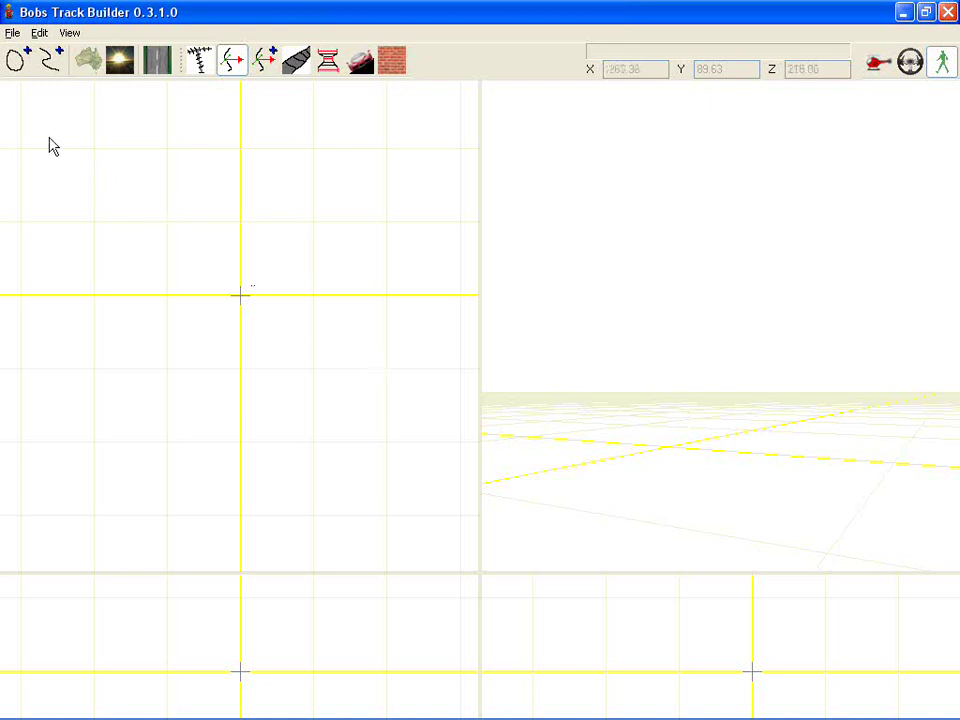
# - Draw an open S-shaped track about 849 m long with seven nodes in the plan view
pyautogui.click(50, 64)
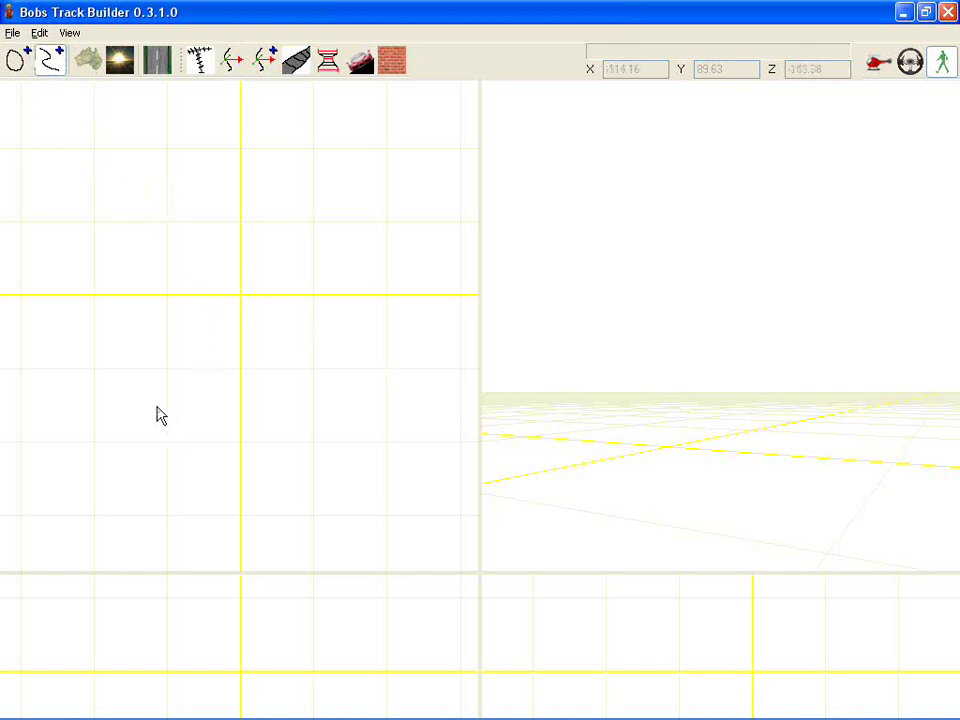
pyautogui.moveTo(156, 408); pyautogui.dragTo(183, 422)
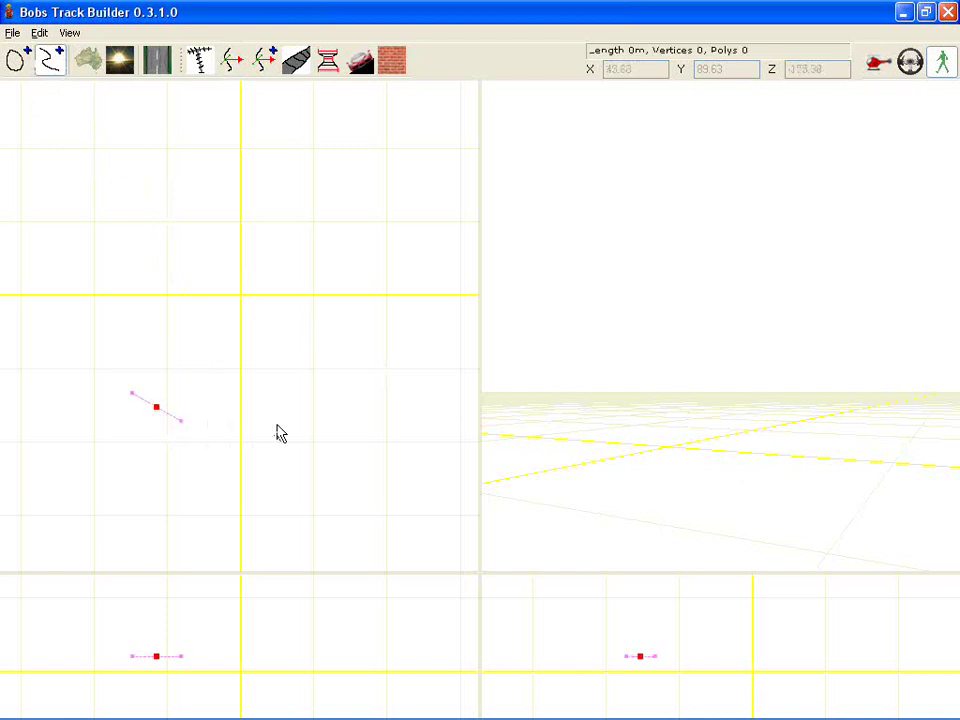
pyautogui.moveTo(285, 424); pyautogui.dragTo(311, 413)
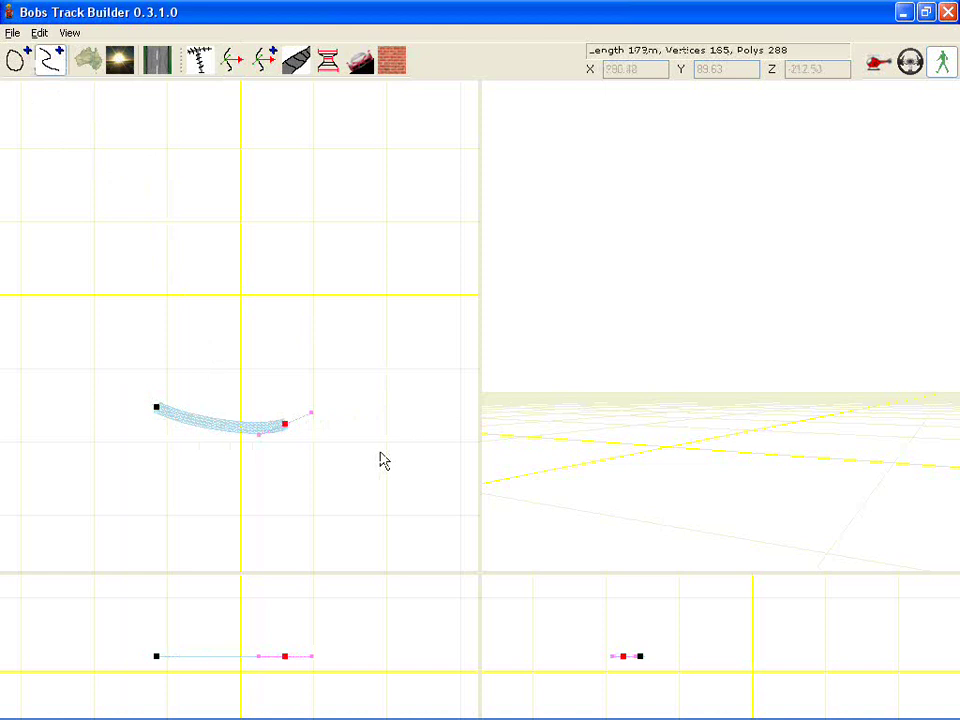
pyautogui.click(345, 380)
pyautogui.click(296, 317)
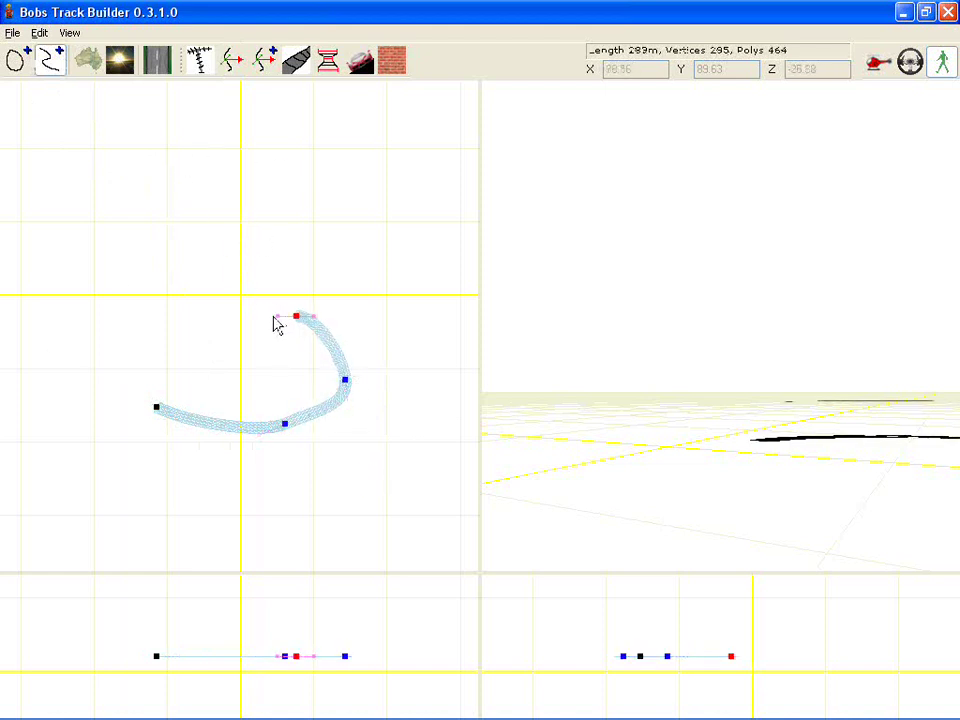
pyautogui.click(214, 337)
pyautogui.click(150, 278)
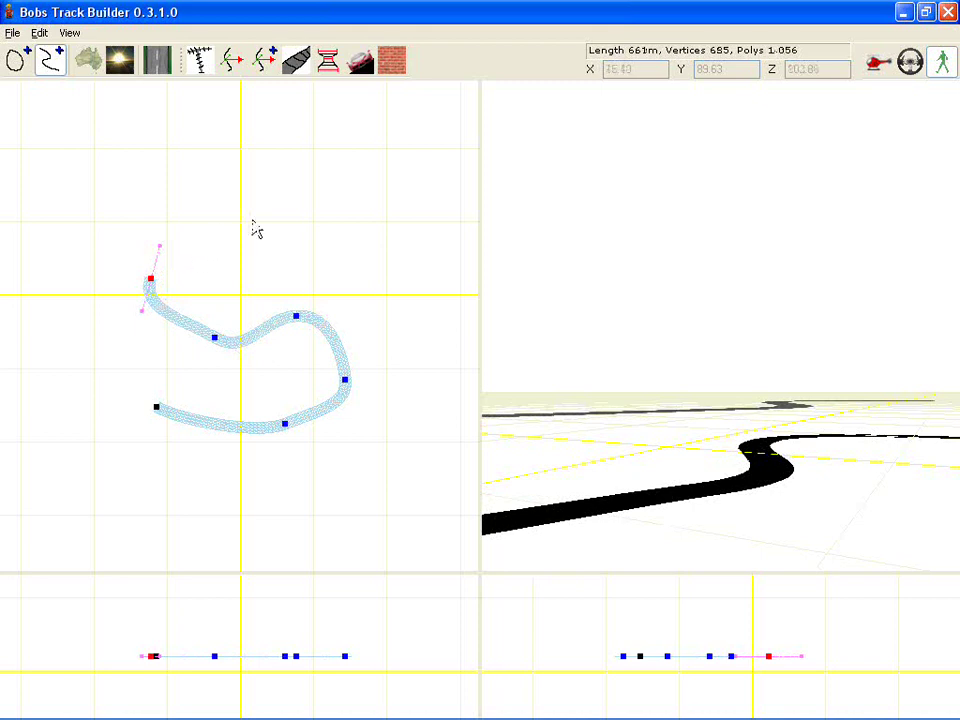
pyautogui.moveTo(251, 219); pyautogui.dragTo(322, 243)
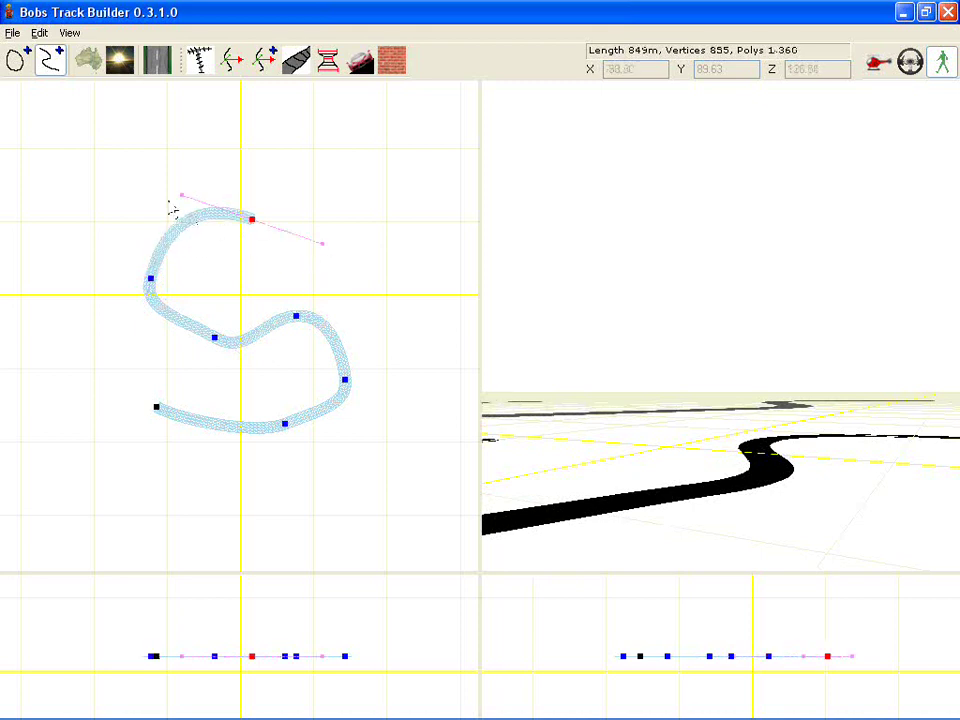
pyautogui.rightClick(130, 160)
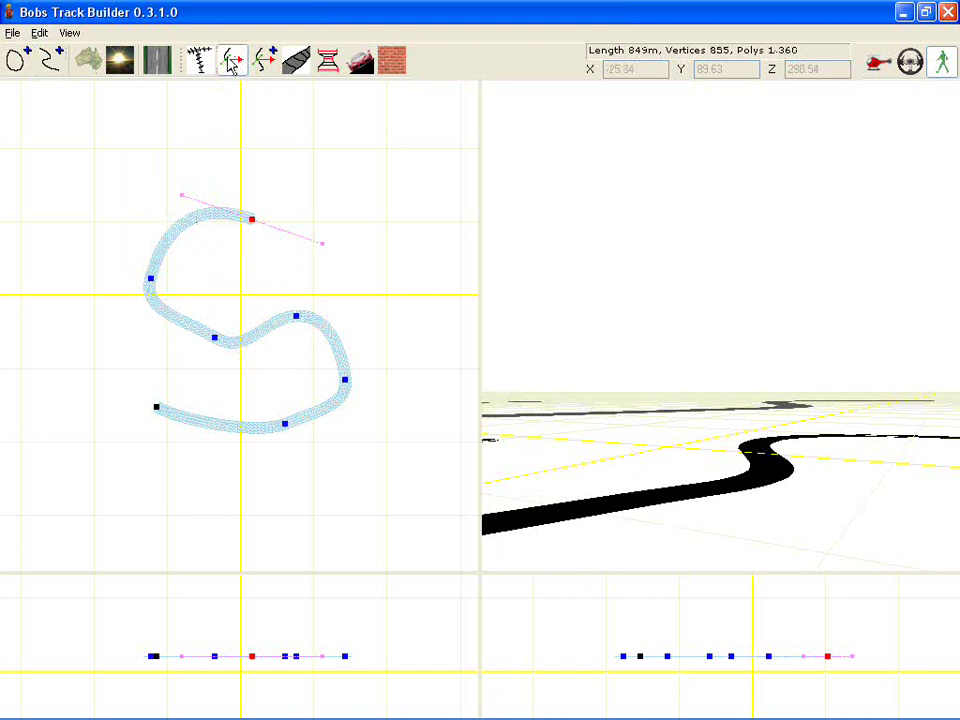
# - Reshape the upper curve by moving the track's end node and the leftmost node outwards, making the track about 940 m long
pyautogui.moveTo(251, 219); pyautogui.dragTo(281, 250)
pyautogui.moveTo(209, 221); pyautogui.dragTo(198, 188)
pyautogui.moveTo(151, 278); pyautogui.dragTo(127, 276)
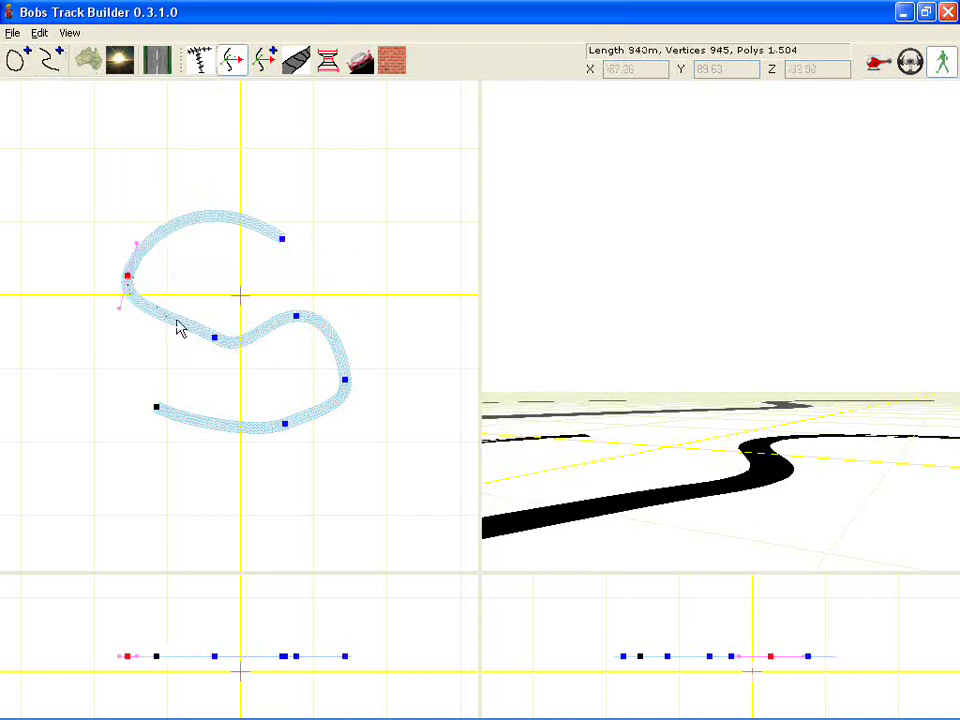
# - Select the two middle sections of the S-shaped track and split them into thirds
pyautogui.click(180, 333)
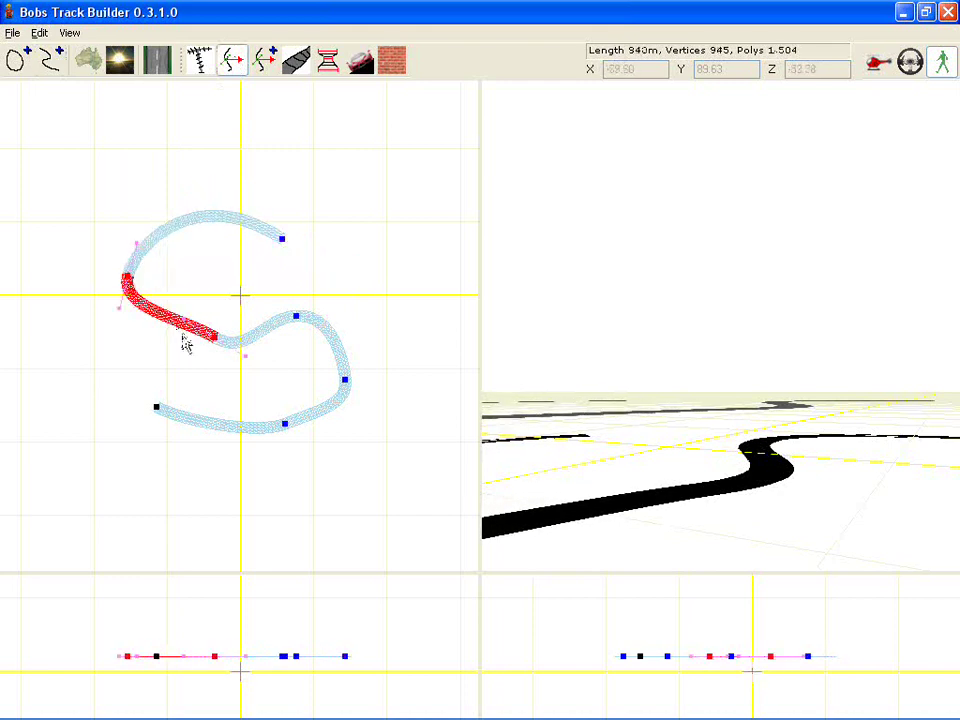
pyautogui.keyDown('shift'); pyautogui.click(262, 339); pyautogui.keyUp('shift')
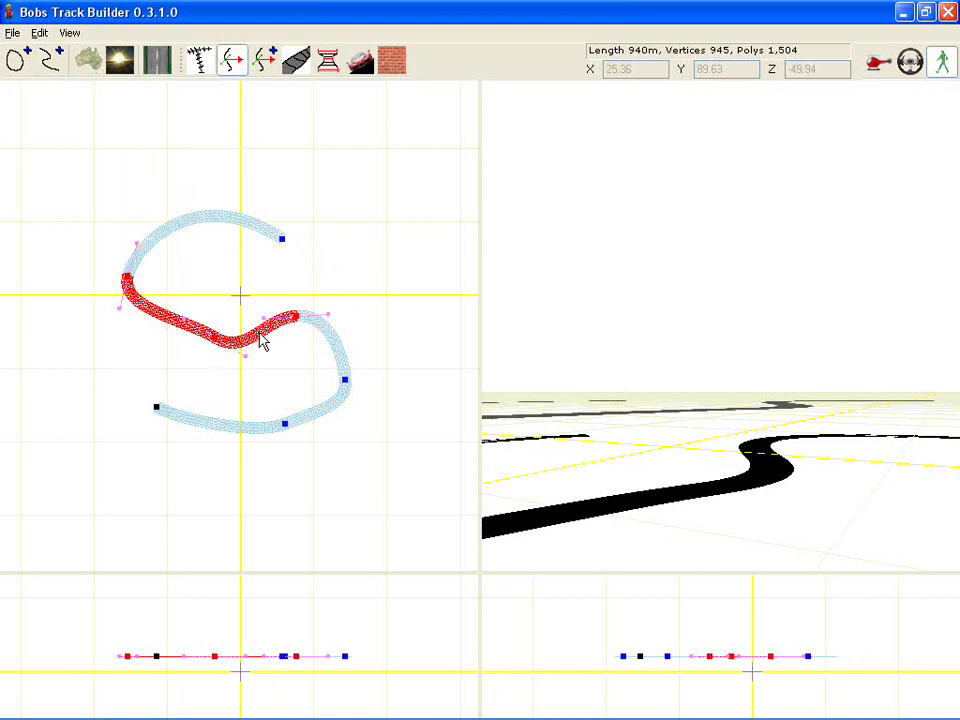
pyautogui.rightClick(259, 342)
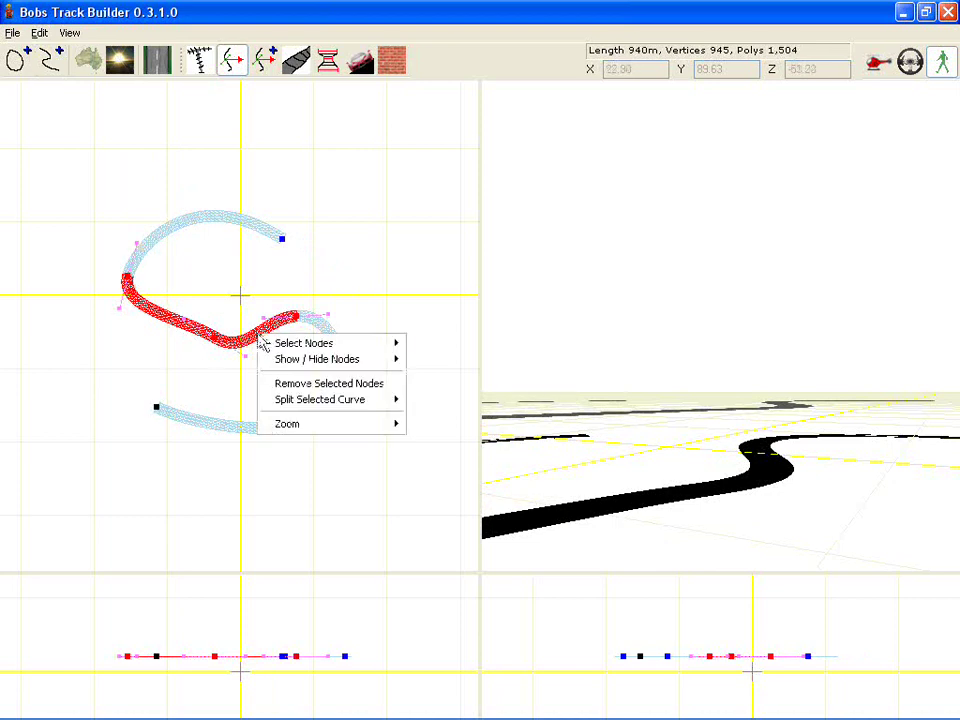
pyautogui.click(318, 400)
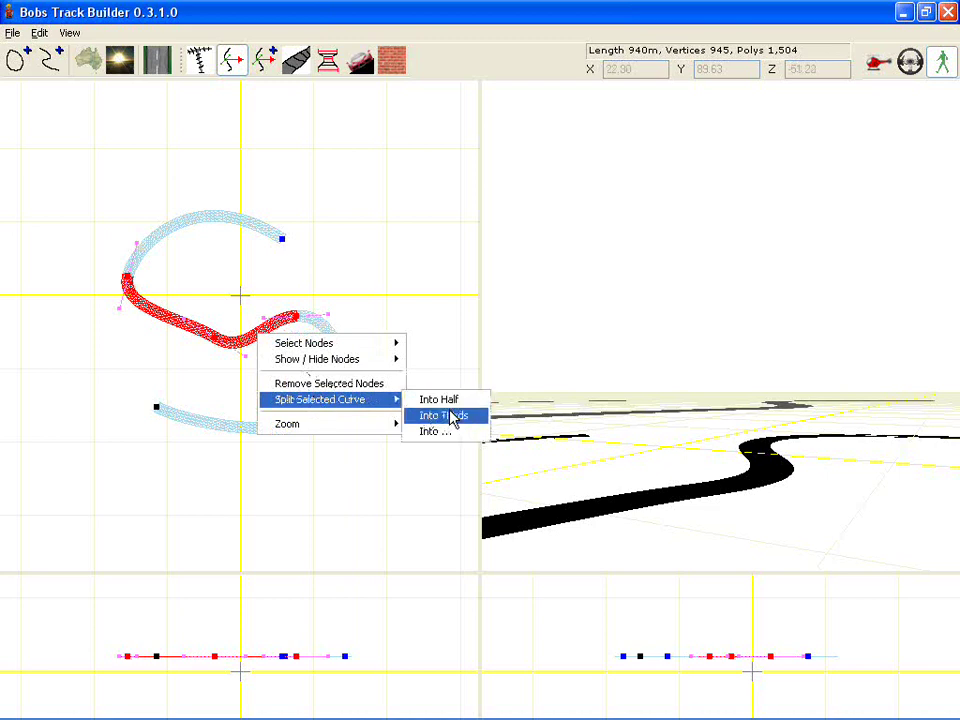
pyautogui.click(450, 416)
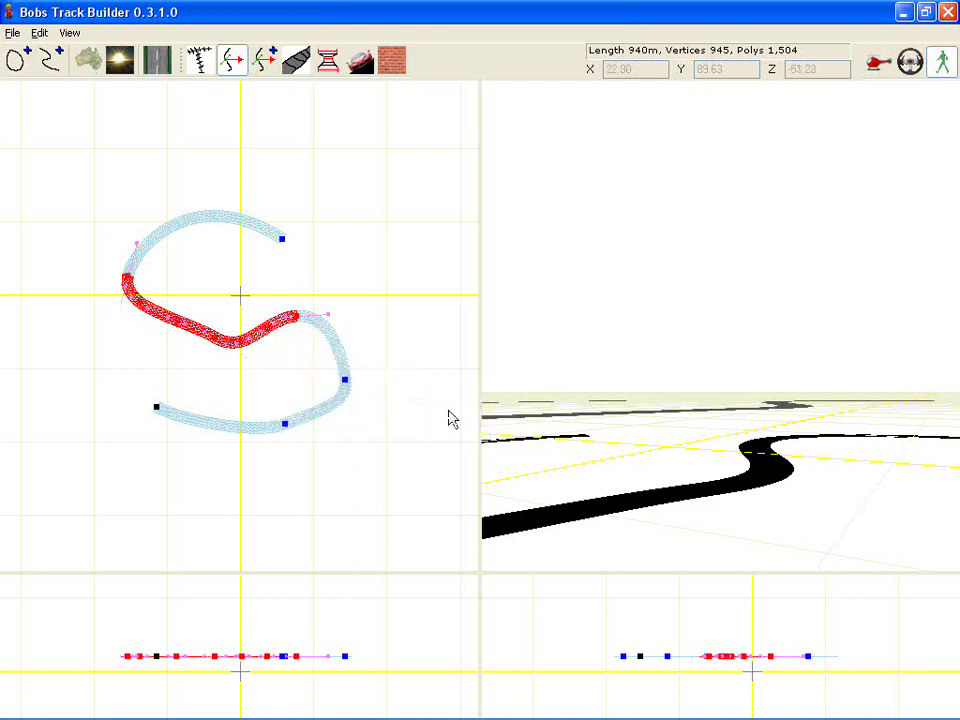
# - Move the new node midway along the middle-left section to put an extra bend in the track
pyautogui.click(190, 355)
pyautogui.moveTo(177, 322)
pyautogui.mouseDown()
pyautogui.moveTo(168, 324)
pyautogui.moveTo(184, 321)
pyautogui.mouseUp()
pyautogui.scroll(5, 150, 328)
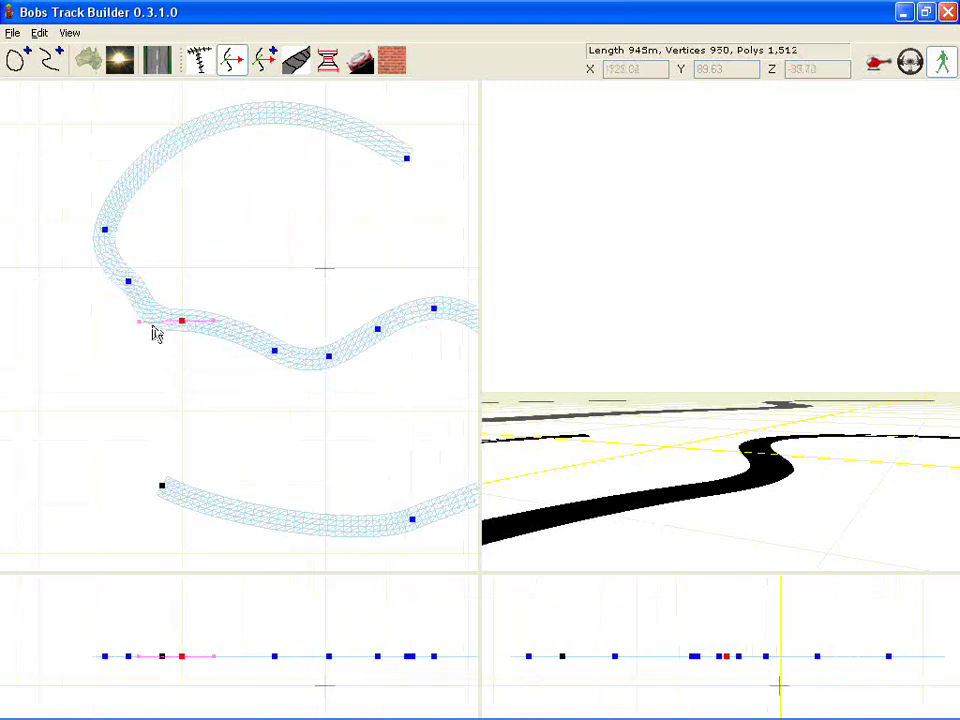
pyautogui.moveTo(223, 322); pyautogui.dragTo(227, 364)
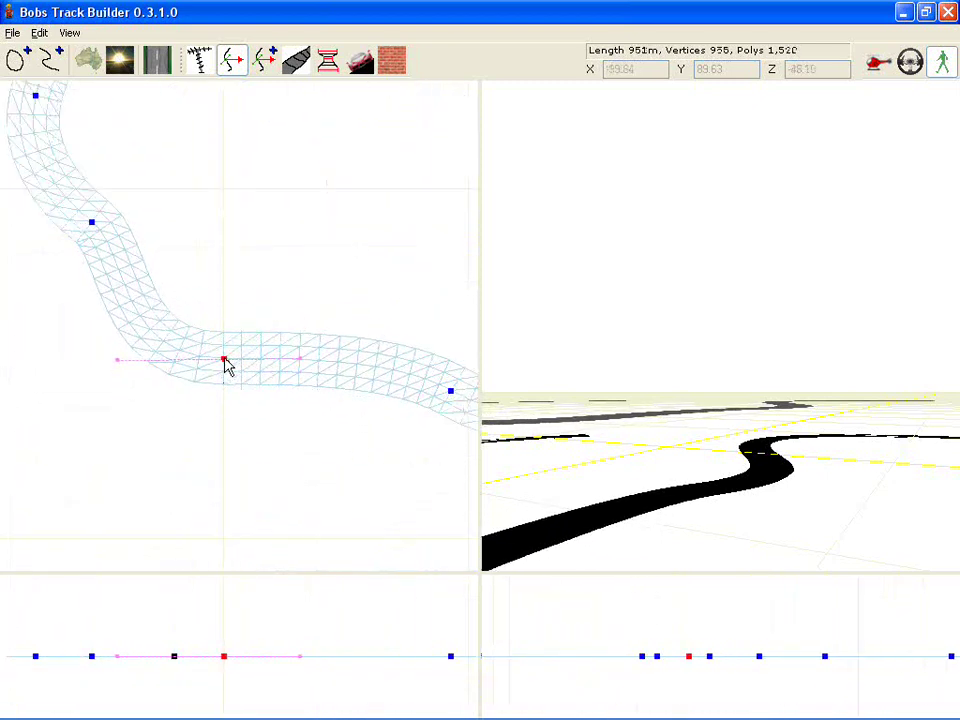
pyautogui.scroll(-4, 227, 365)
pyautogui.scroll(-3, 236, 369)
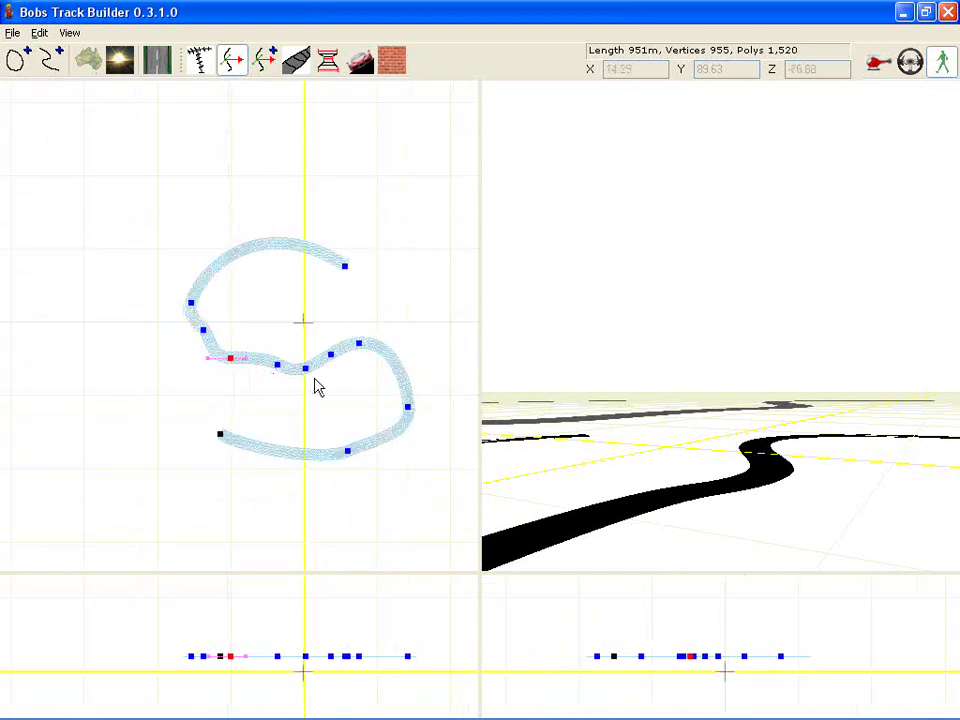
# - Select the track sections from the leftmost node through the middle dip and raise them together in the elevation view
pyautogui.moveTo(317, 388); pyautogui.dragTo(246, 347, button='right')
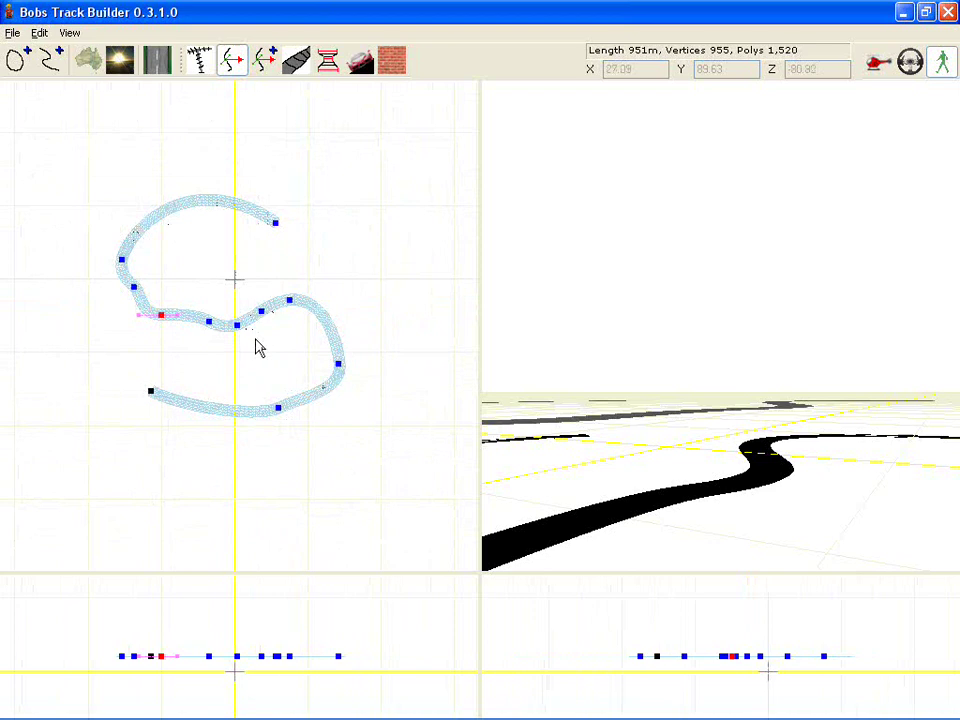
pyautogui.moveTo(256, 339); pyautogui.dragTo(267, 340)
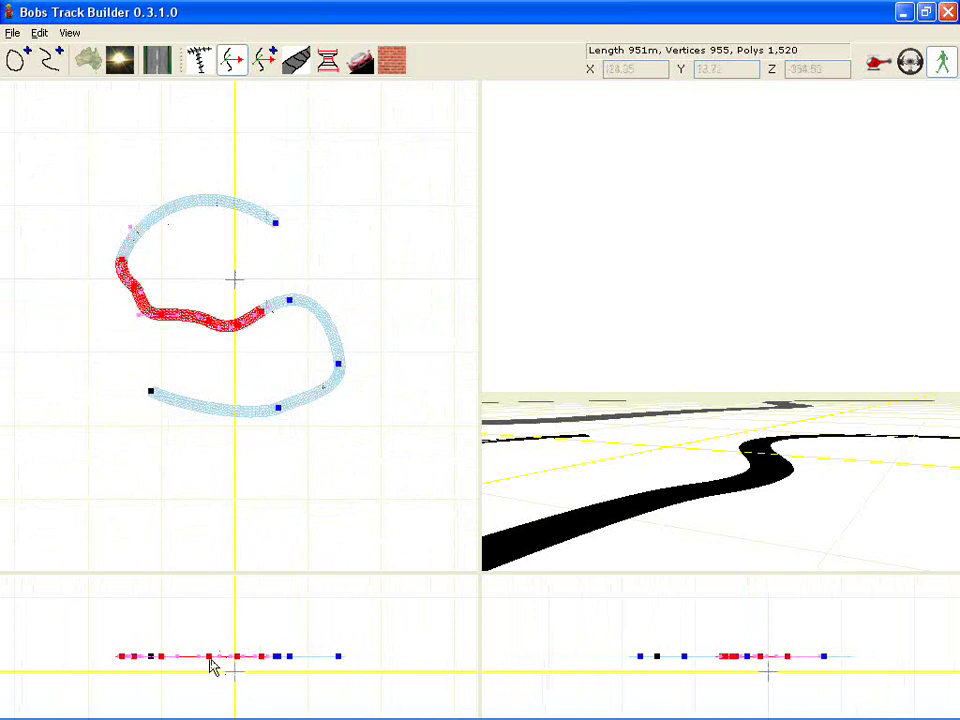
pyautogui.moveTo(210, 665); pyautogui.dragTo(210, 648)
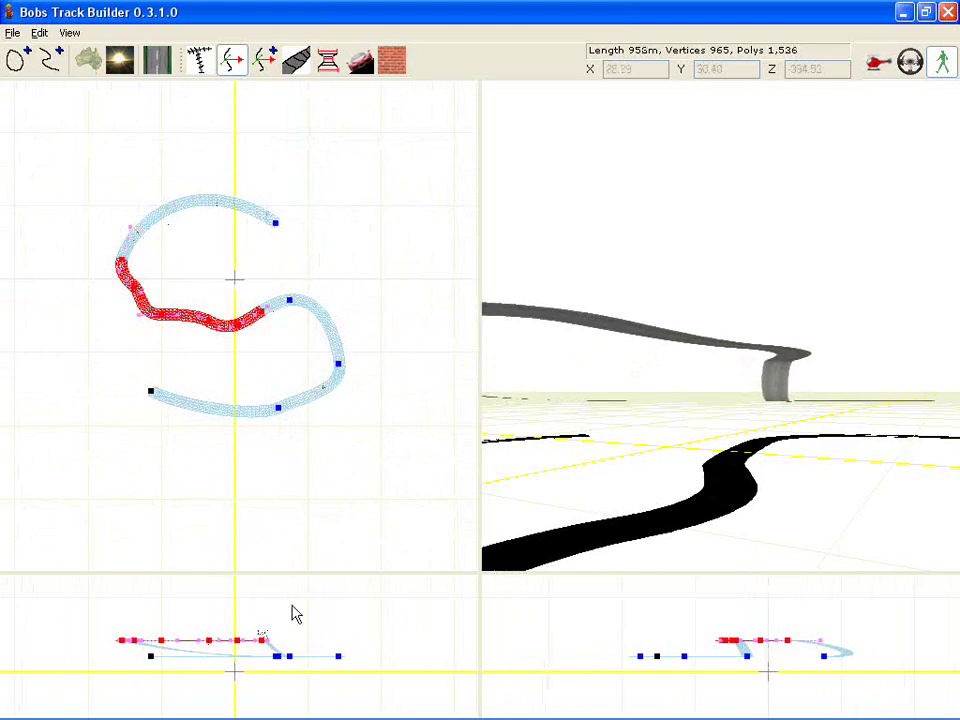
# - Examine the raised track sections and their slopes from several angles in the 3D view
pyautogui.moveTo(649, 476); pyautogui.dragTo(576, 470)
pyautogui.moveTo(576, 470); pyautogui.dragTo(620, 516, button='right')
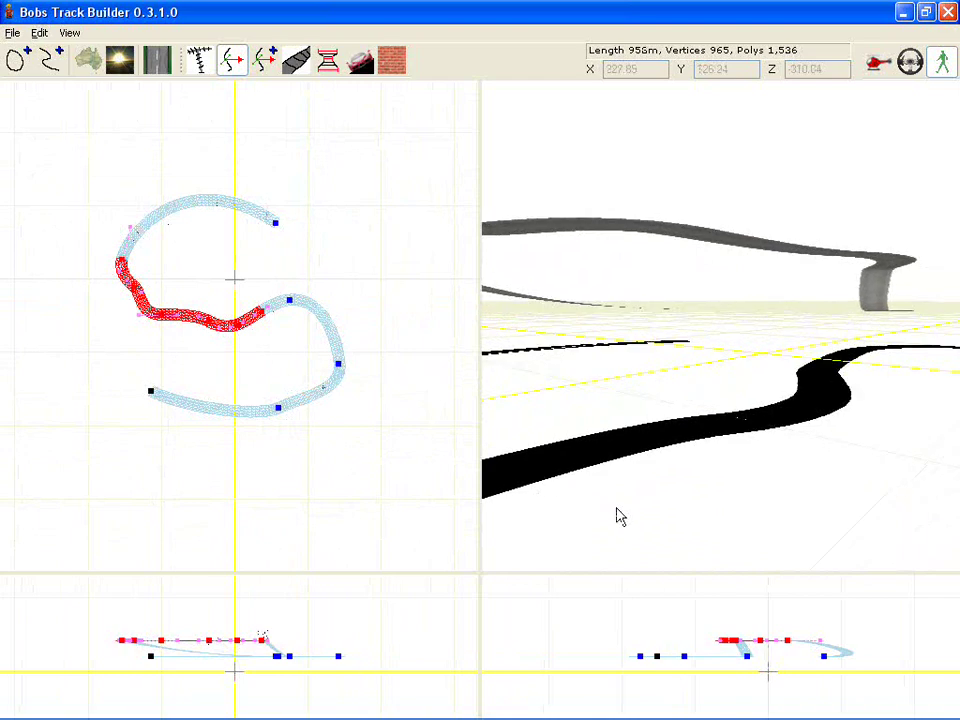
pyautogui.moveTo(624, 367); pyautogui.dragTo(631, 324, button='right')
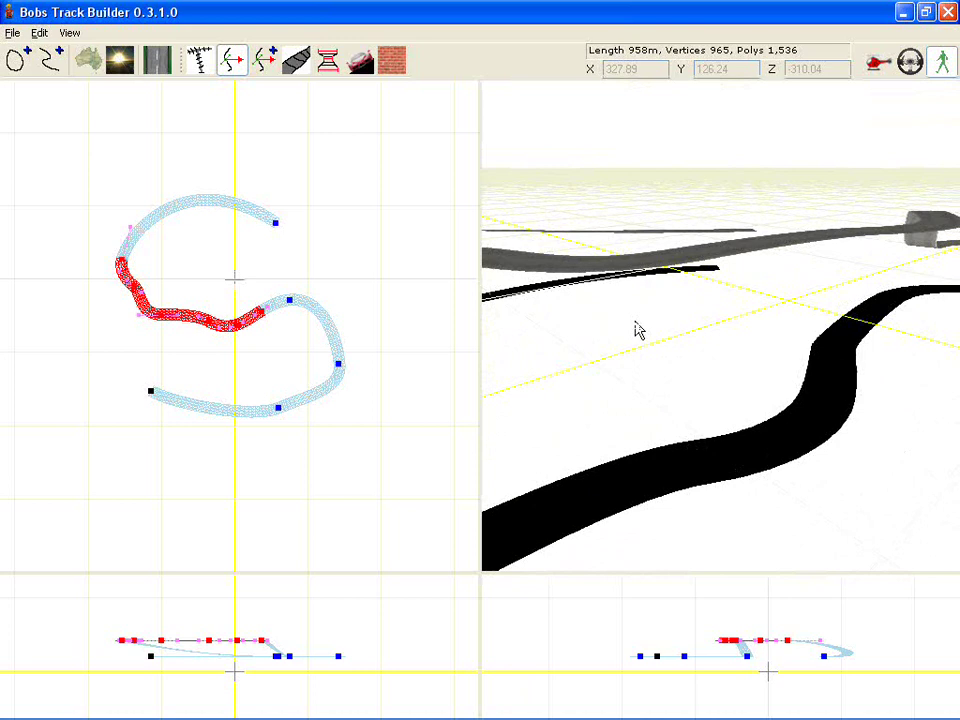
pyautogui.moveTo(638, 331); pyautogui.dragTo(638, 325, button='right')
pyautogui.scroll(-1, 635, 315)
pyautogui.scroll(3, 634, 316)
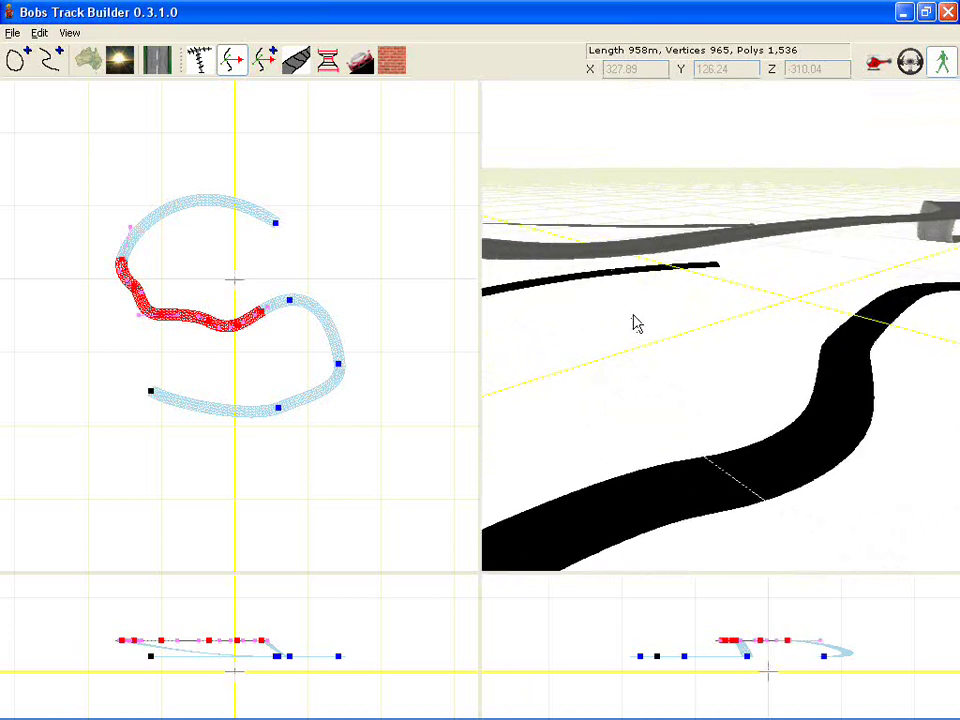
pyautogui.scroll(-2, 634, 316)
pyautogui.moveTo(632, 326); pyautogui.dragTo(632, 330, button='right')
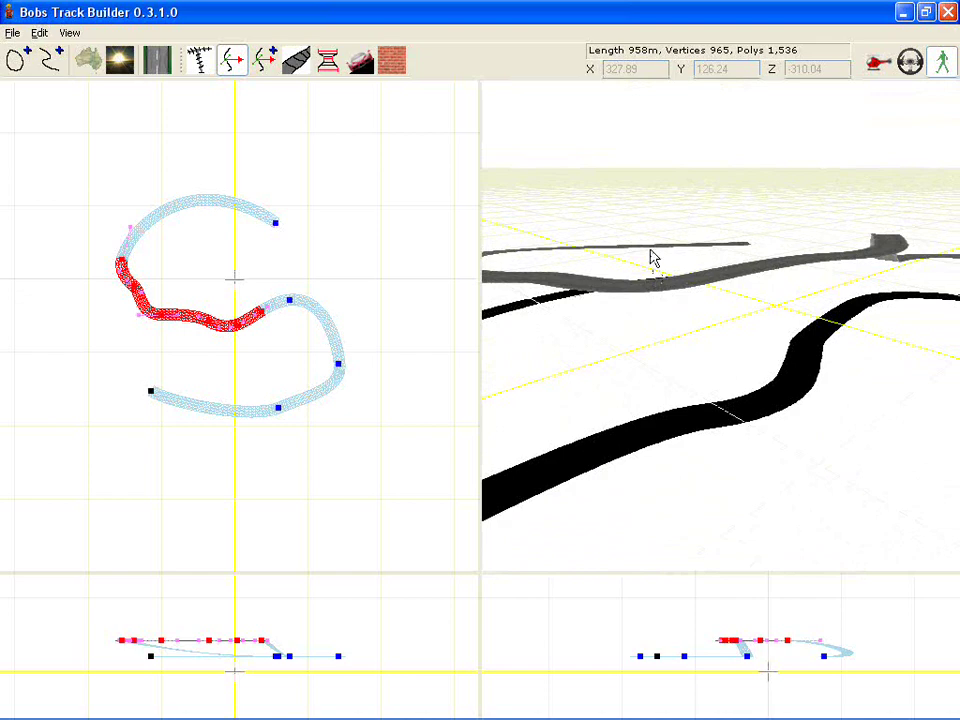
pyautogui.moveTo(651, 258); pyautogui.dragTo(606, 452, button='right')
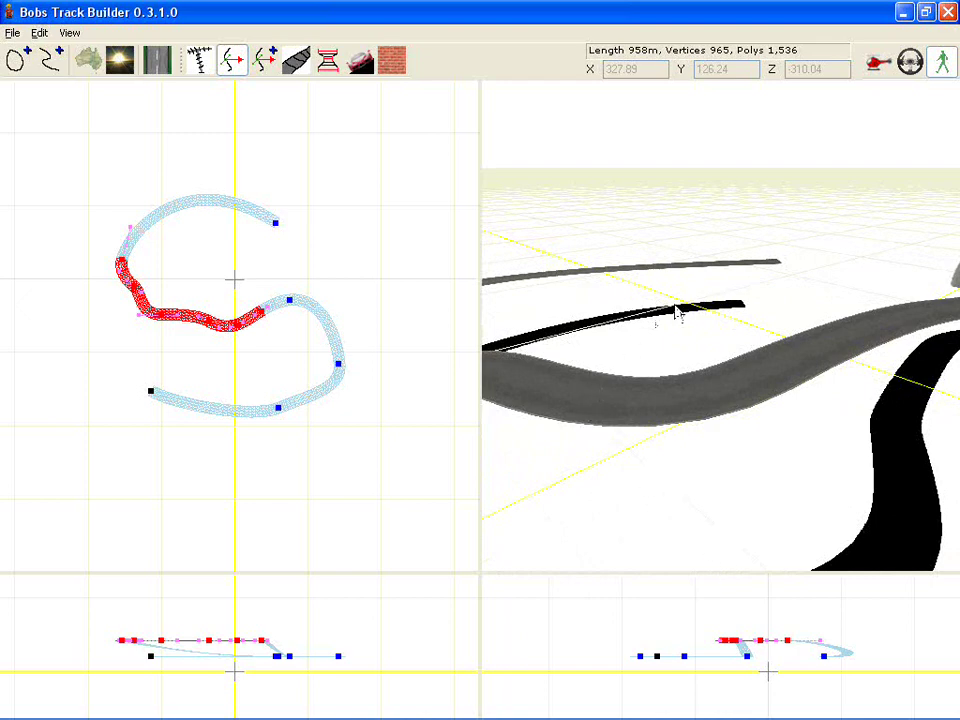
pyautogui.moveTo(677, 312); pyautogui.dragTo(711, 265, button='right')
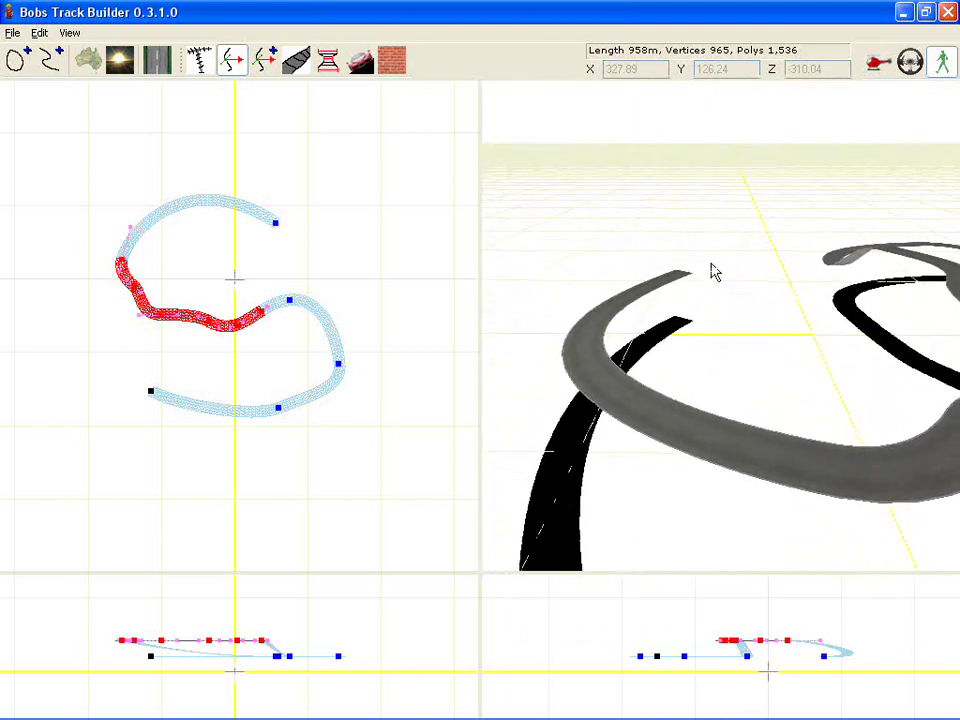
# - View the track through the helicopter, driving and walking cameras, finishing with the walking camera tilted down at the road
pyautogui.click(880, 64)
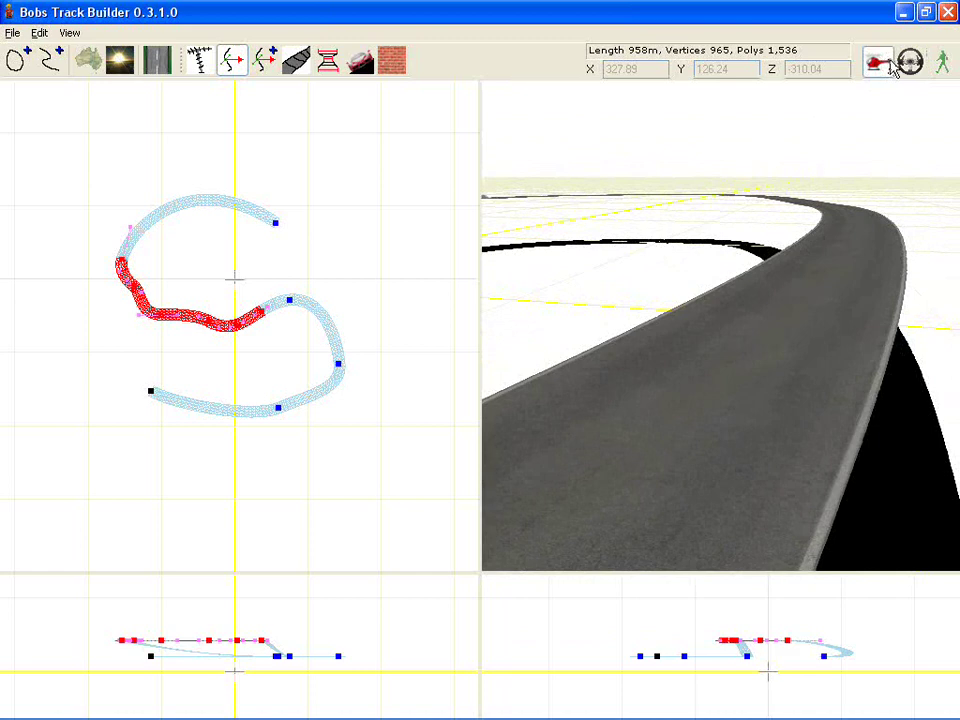
pyautogui.click(910, 64)
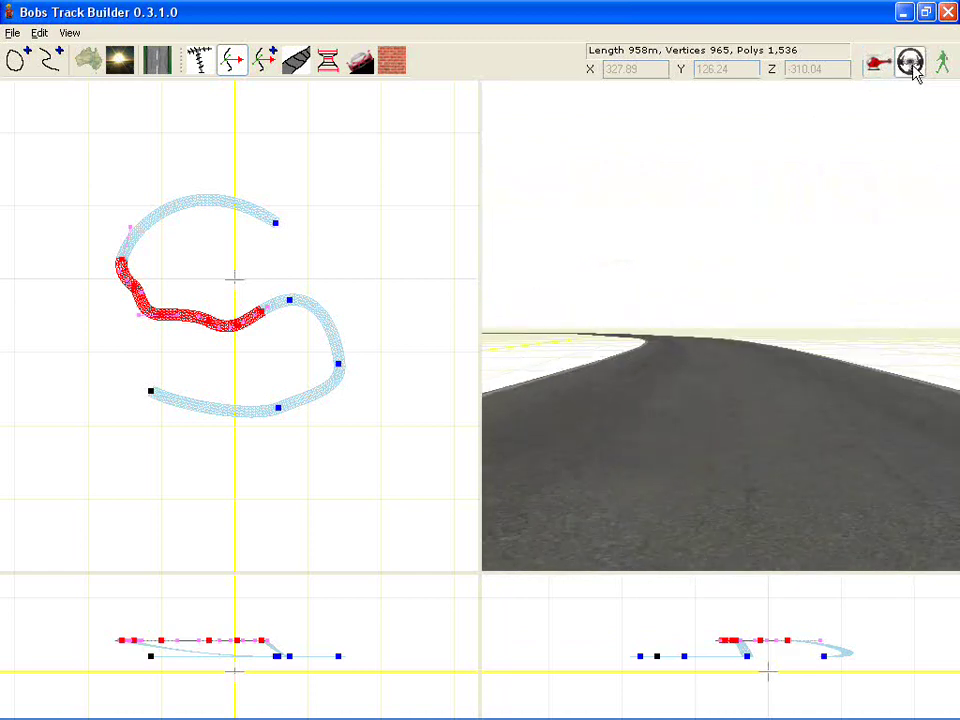
pyautogui.click(942, 64)
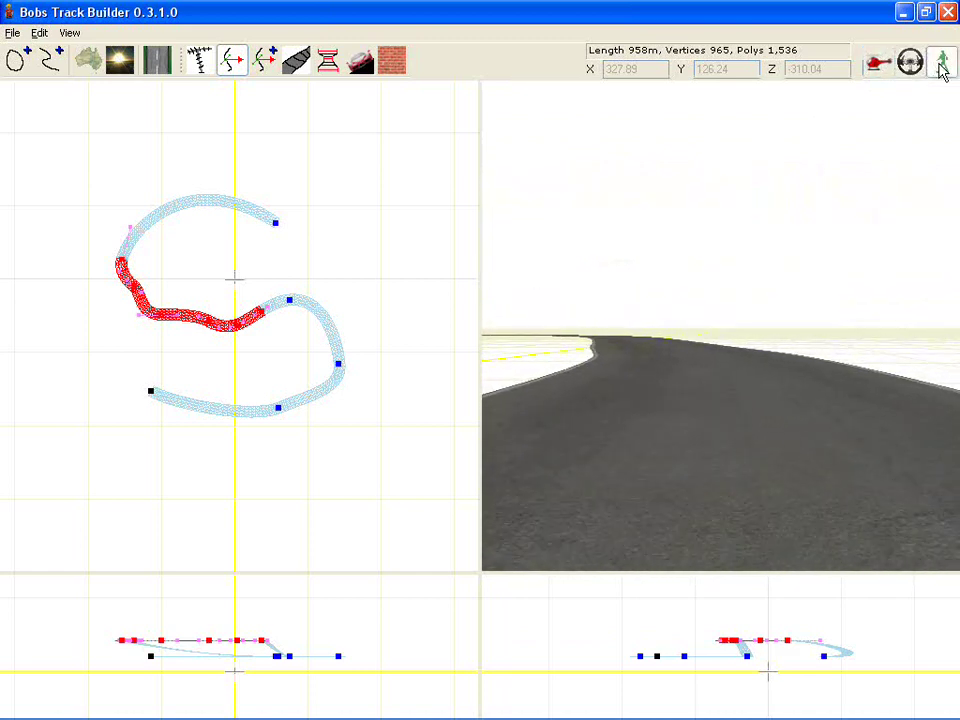
pyautogui.moveTo(697, 265); pyautogui.dragTo(579, 360)
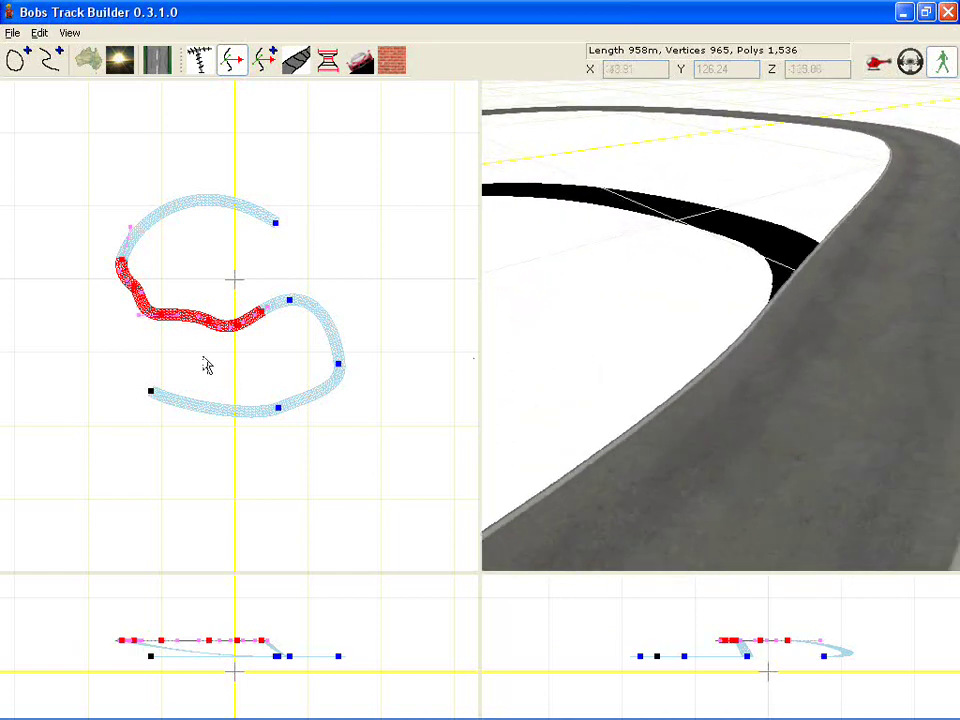
# - Draw a closed circuit about 1,388 m long with seven nodes around the S-shaped track
pyautogui.click(17, 62)
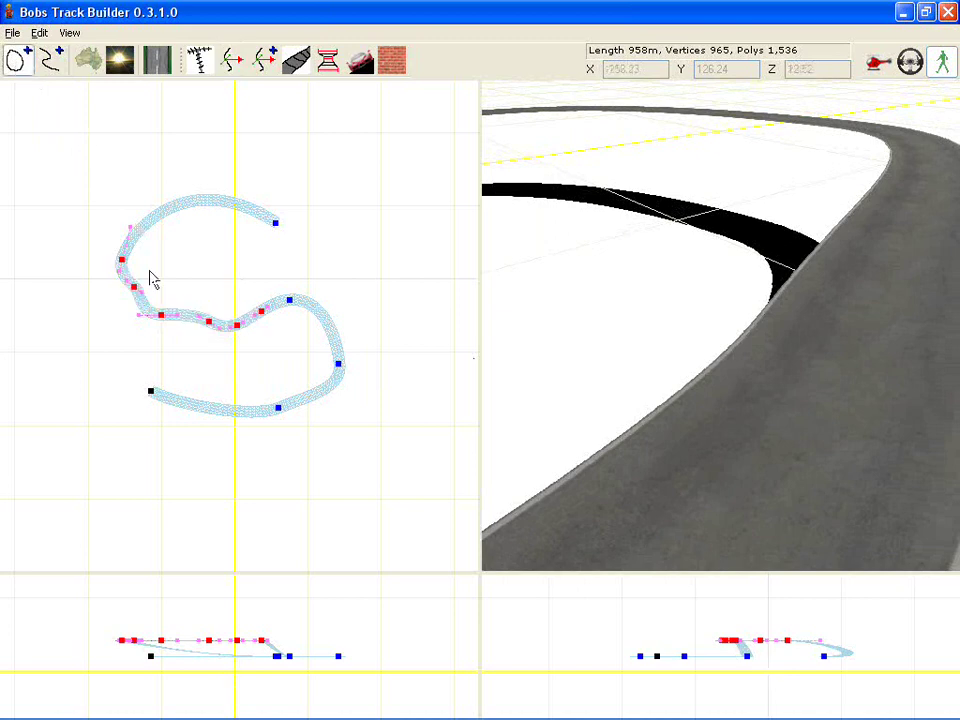
pyautogui.click(130, 438)
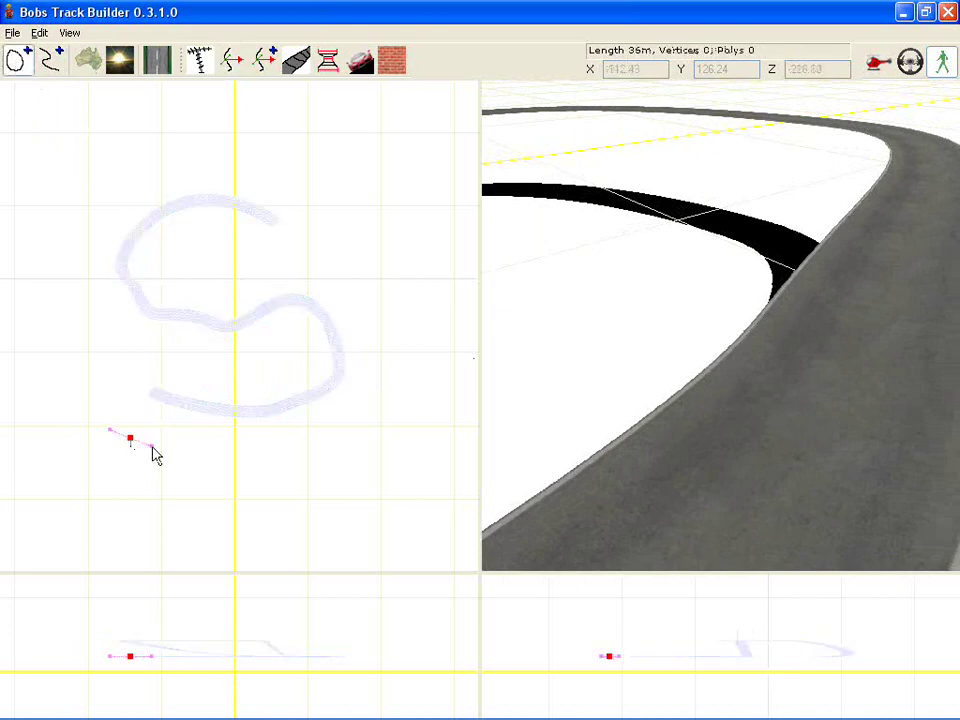
pyautogui.click(280, 466)
pyautogui.click(401, 423)
pyautogui.click(392, 302)
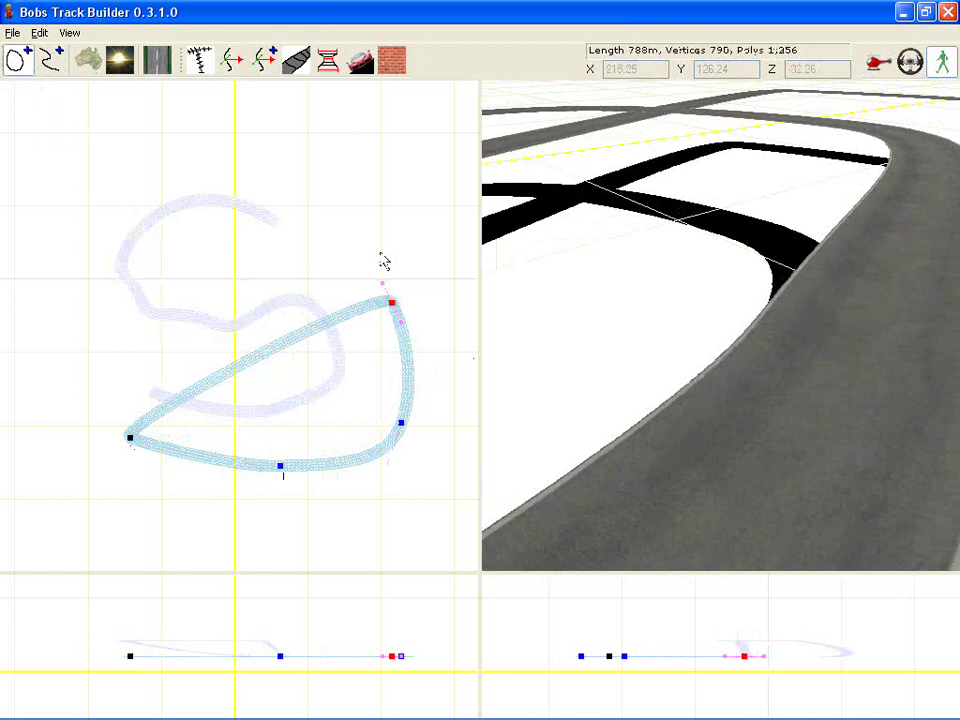
pyautogui.click(326, 212)
pyautogui.click(169, 170)
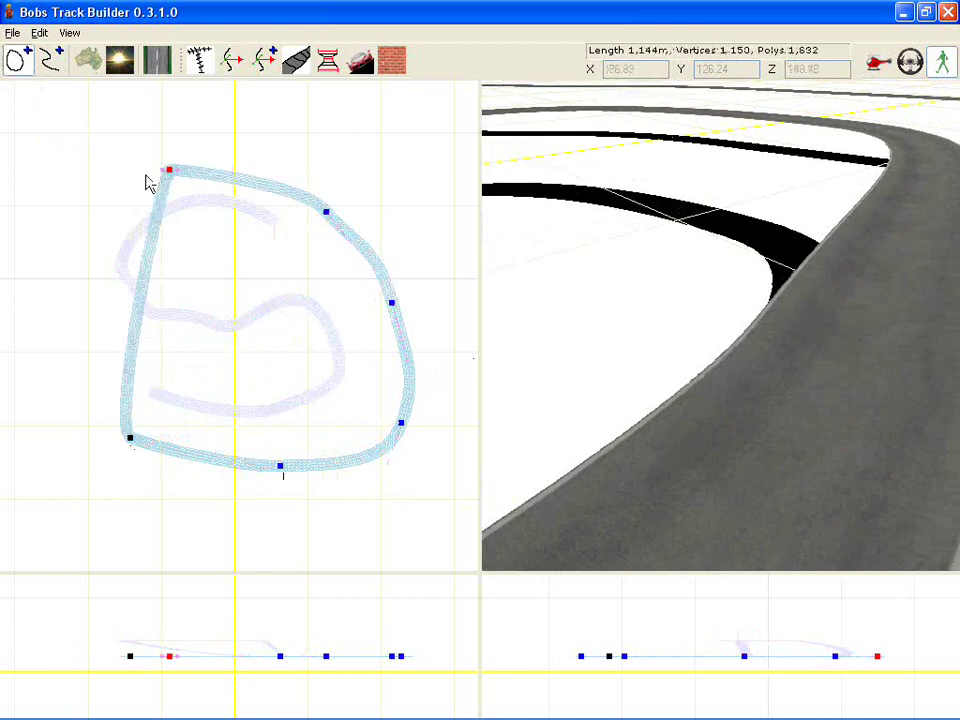
pyautogui.click(77, 283)
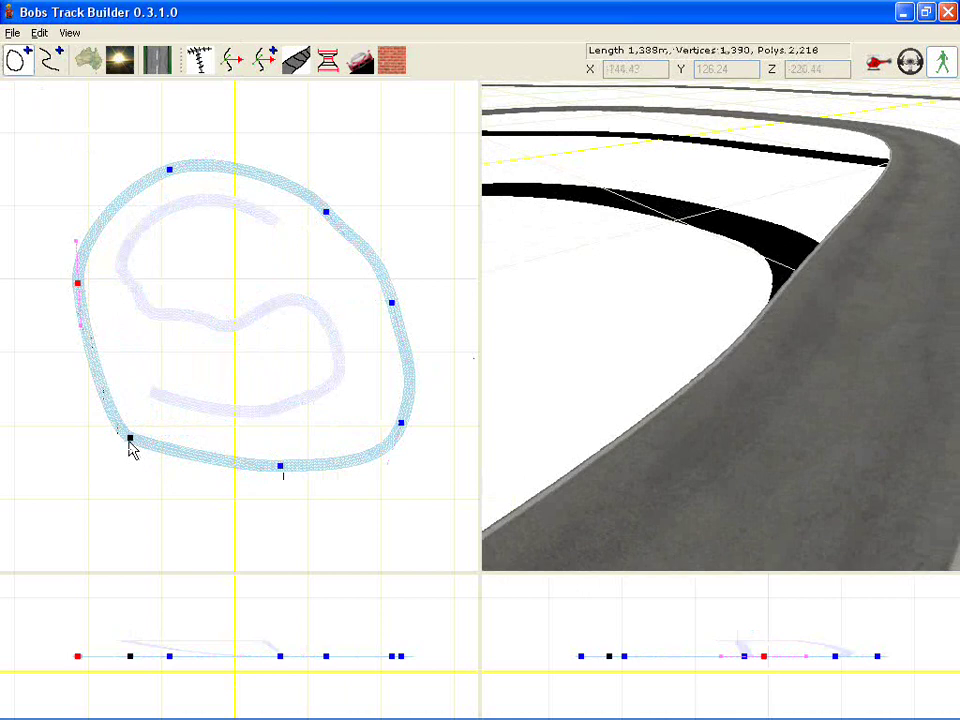
pyautogui.rightClick(209, 332)
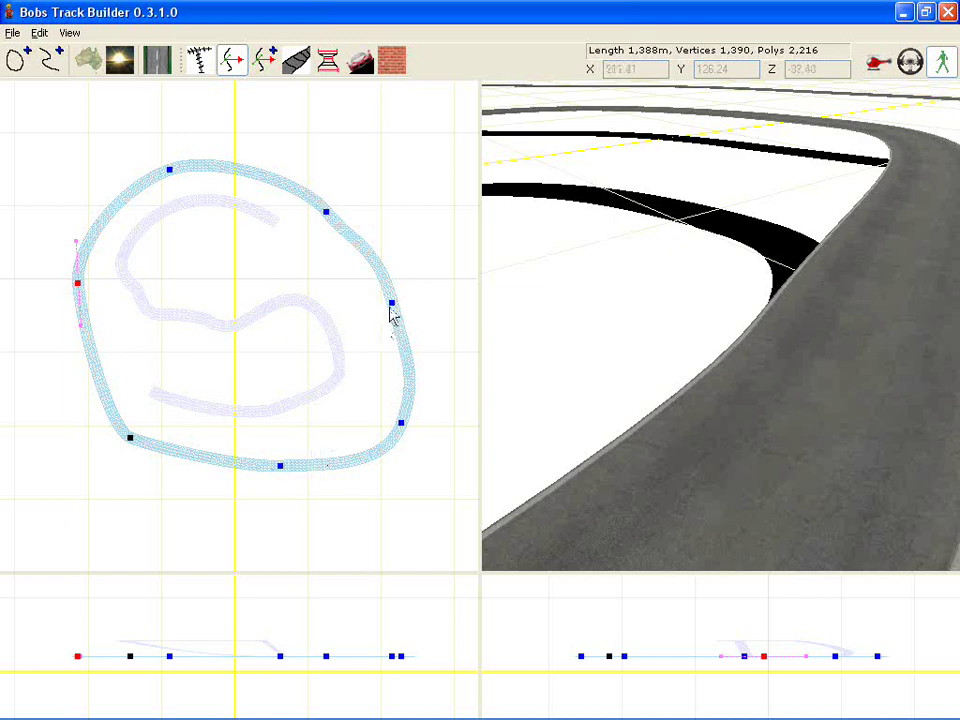
# - Move the circuit's two right-hand nodes onto the S-shaped track's nodes and pull its upper-right node inward, for a length of about 1,204 m
pyautogui.moveTo(393, 312); pyautogui.dragTo(287, 308)
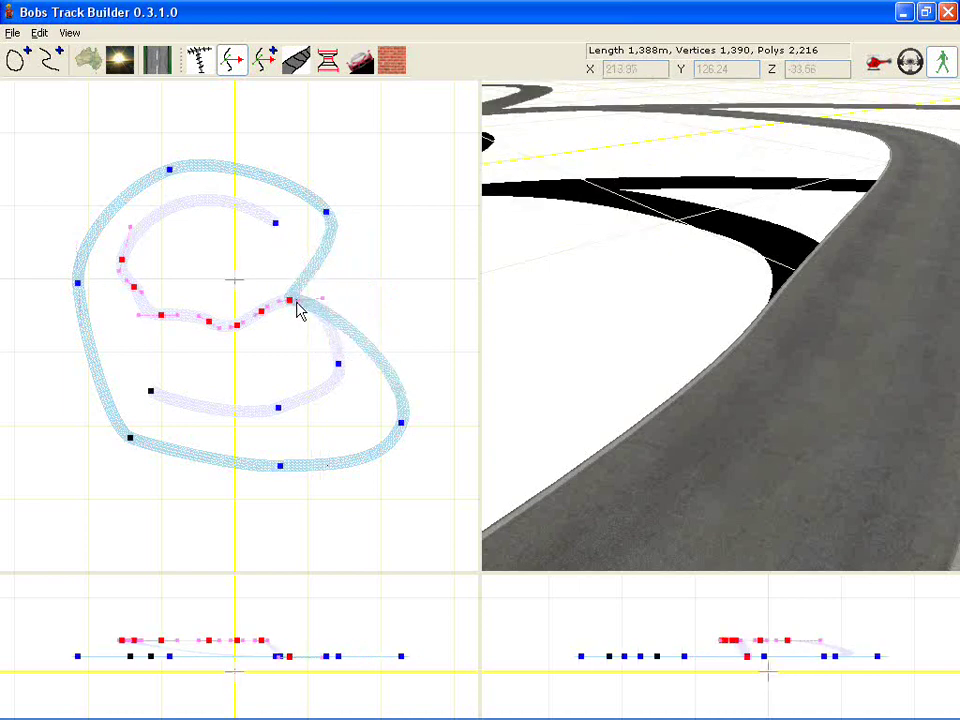
pyautogui.click(304, 328)
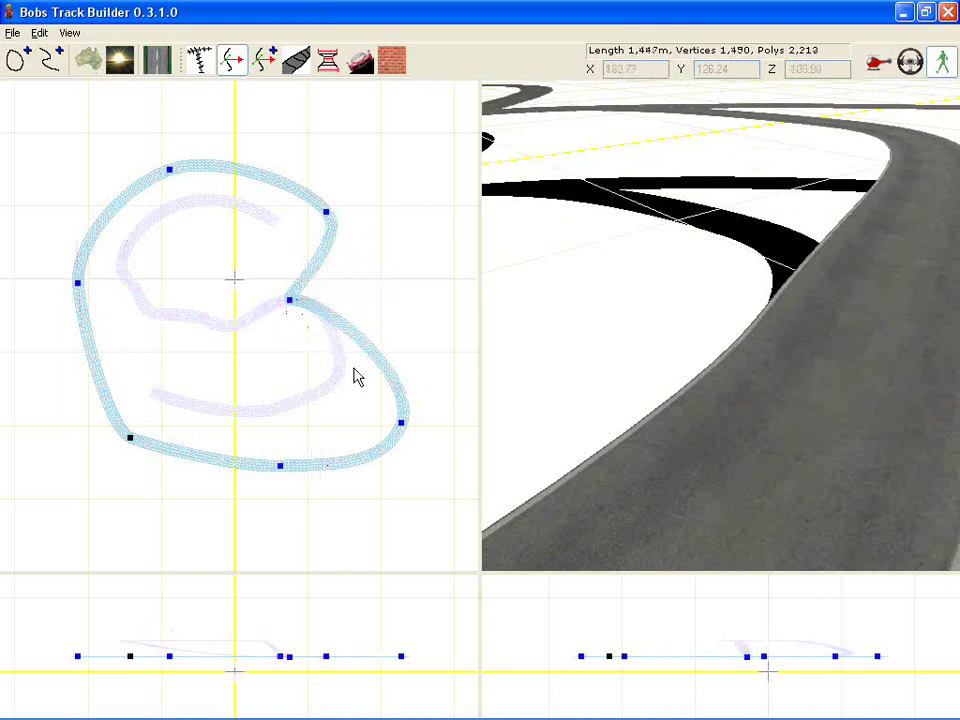
pyautogui.moveTo(402, 427); pyautogui.dragTo(338, 373)
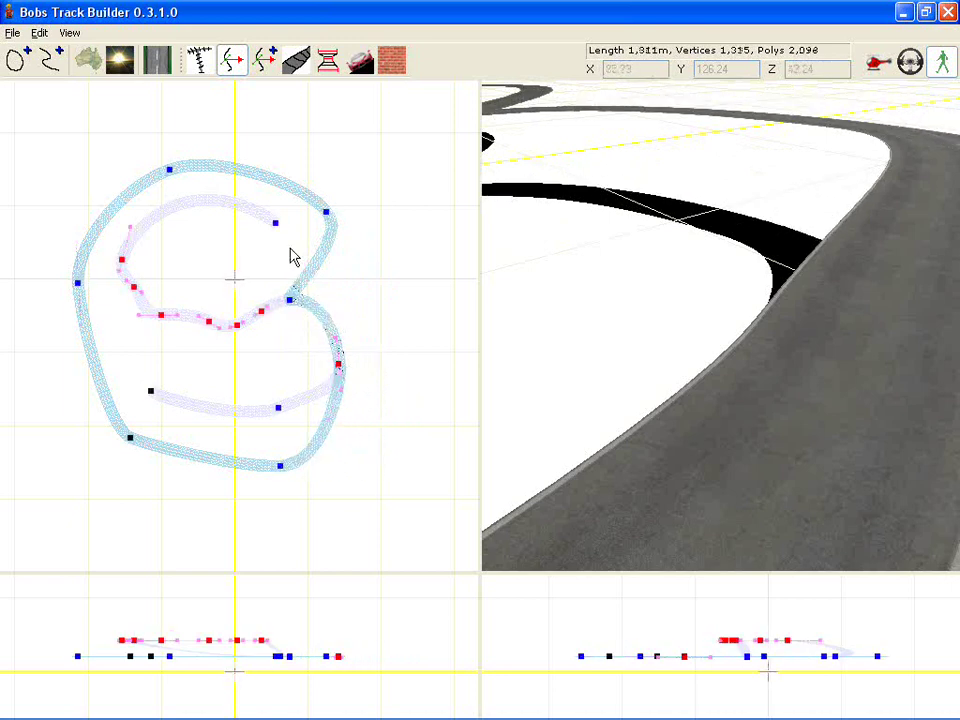
pyautogui.click(320, 219)
pyautogui.moveTo(320, 224); pyautogui.dragTo(236, 253)
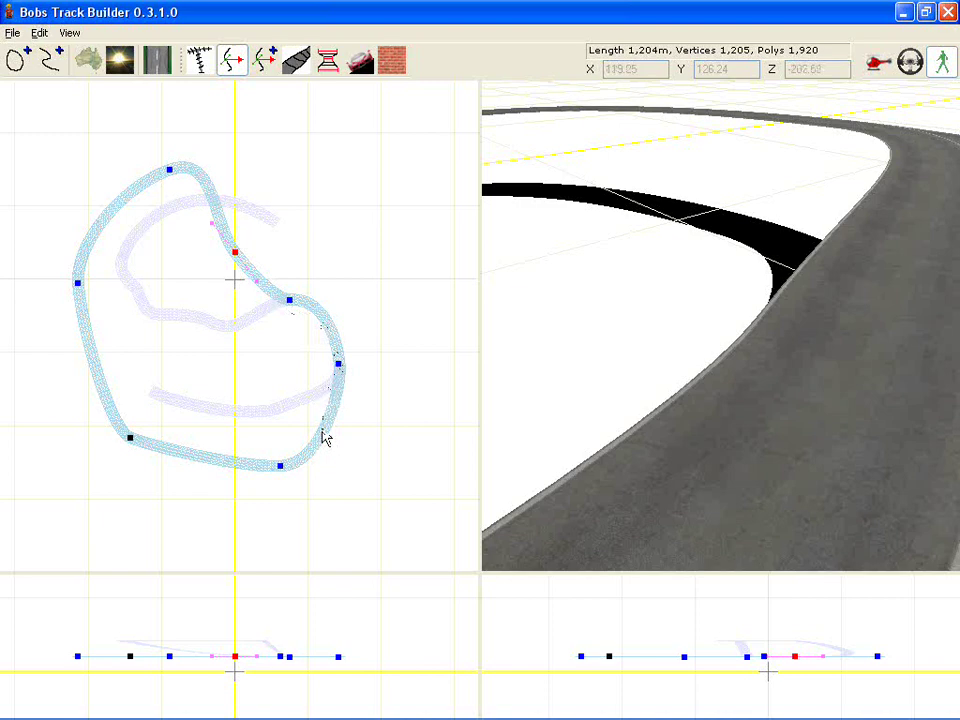
# - Fine-tune the height of the circuit's junction node in the elevation view to line up with the S-shaped track's node
pyautogui.scroll(-4, 733, 321)
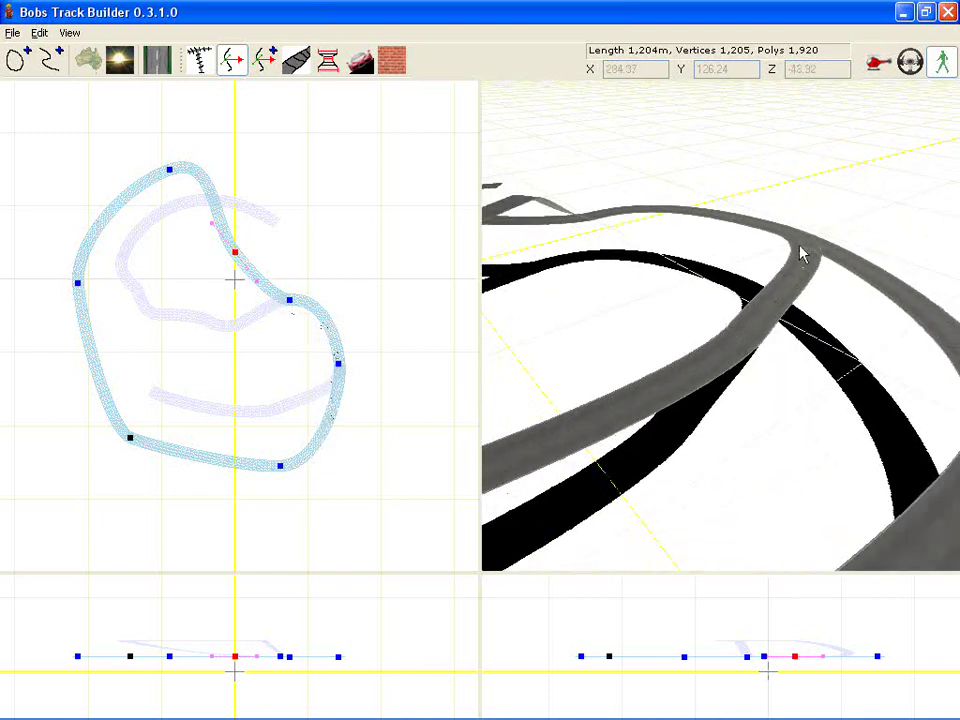
pyautogui.moveTo(800, 253); pyautogui.dragTo(603, 366, button='right')
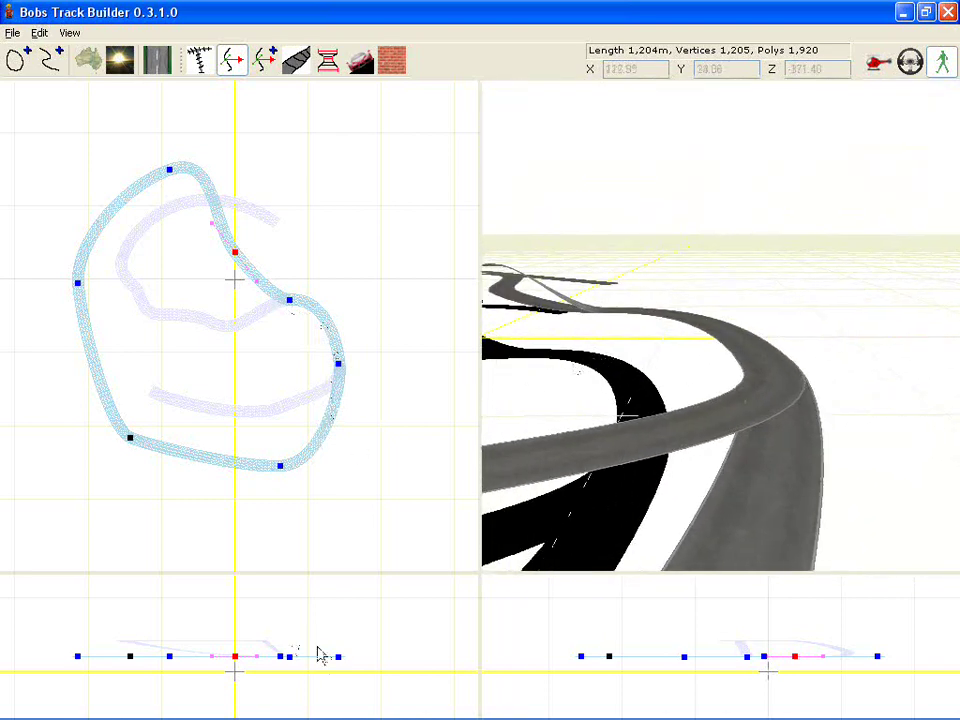
pyautogui.scroll(6, 285, 675)
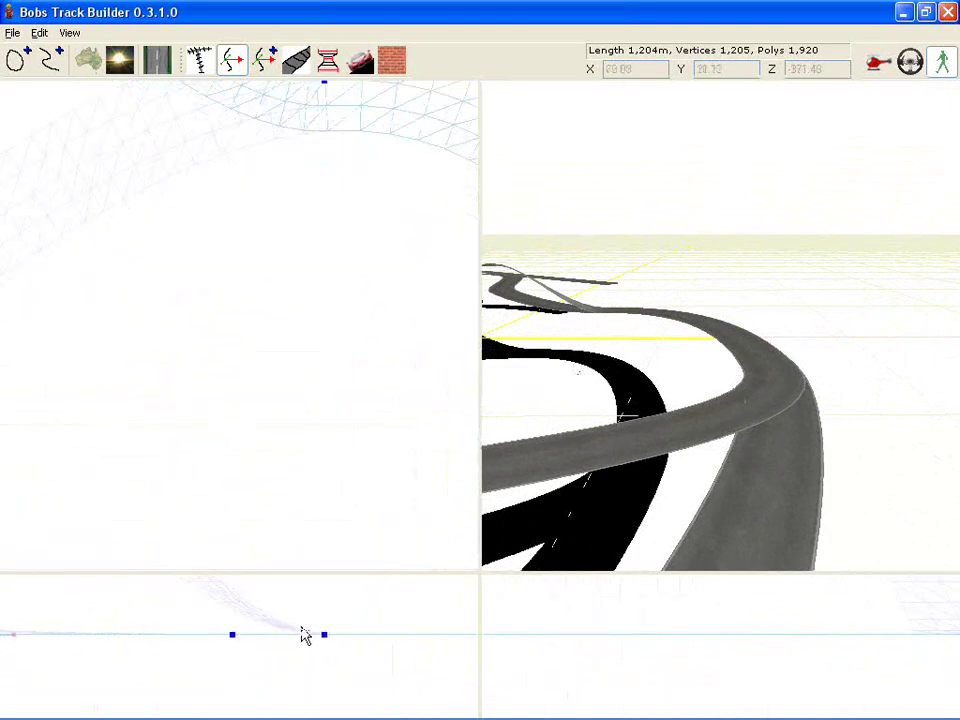
pyautogui.scroll(-3, 334, 171)
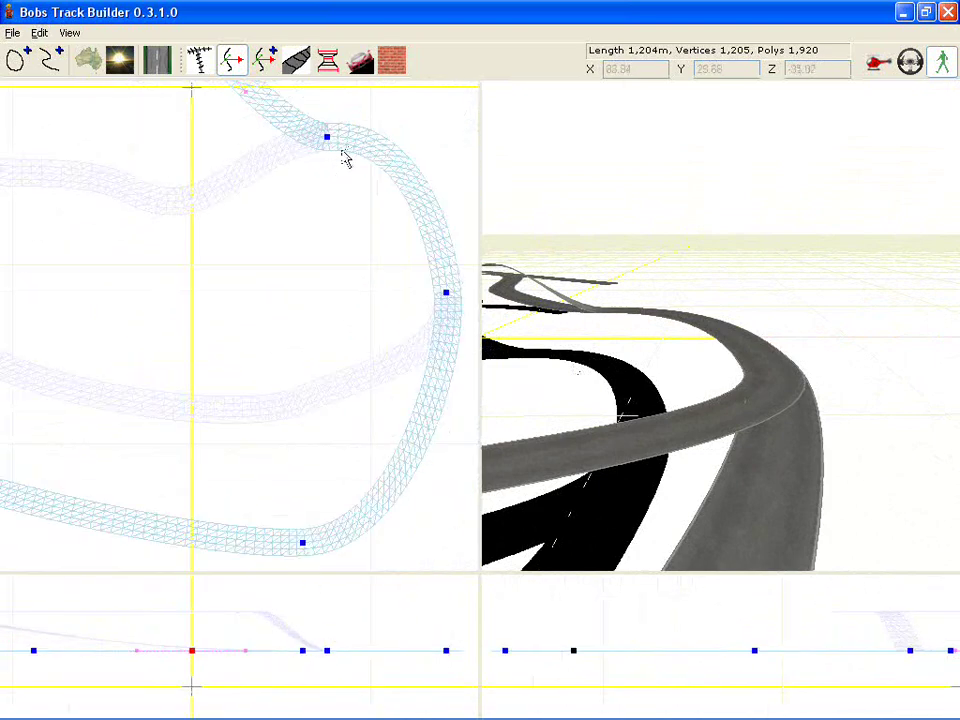
pyautogui.click(327, 138)
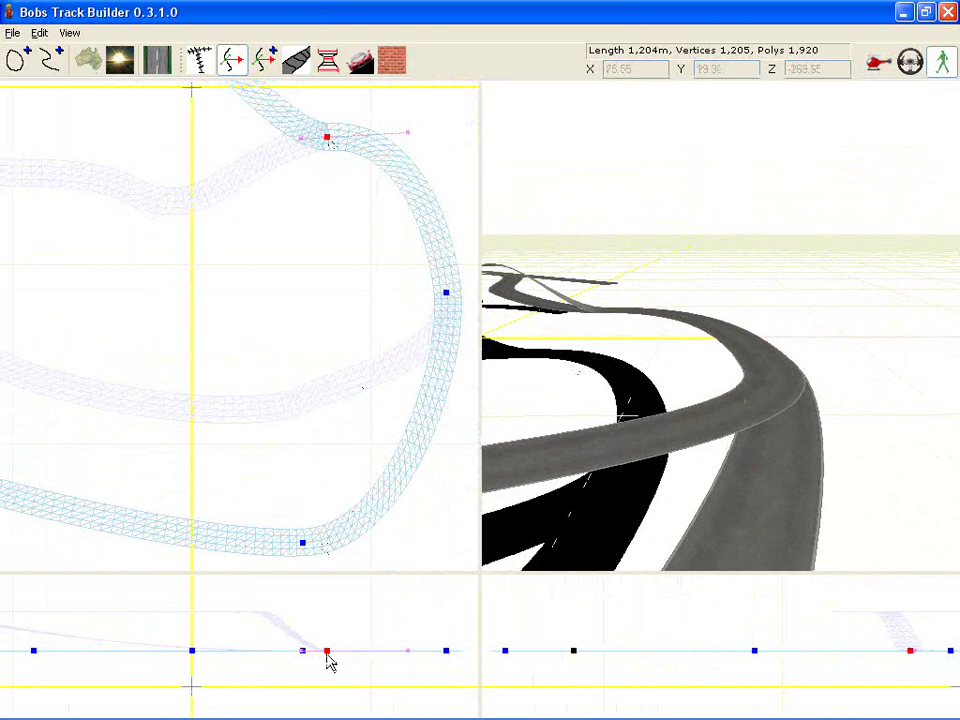
pyautogui.scroll(5, 330, 657)
pyautogui.scroll(5, 329, 649)
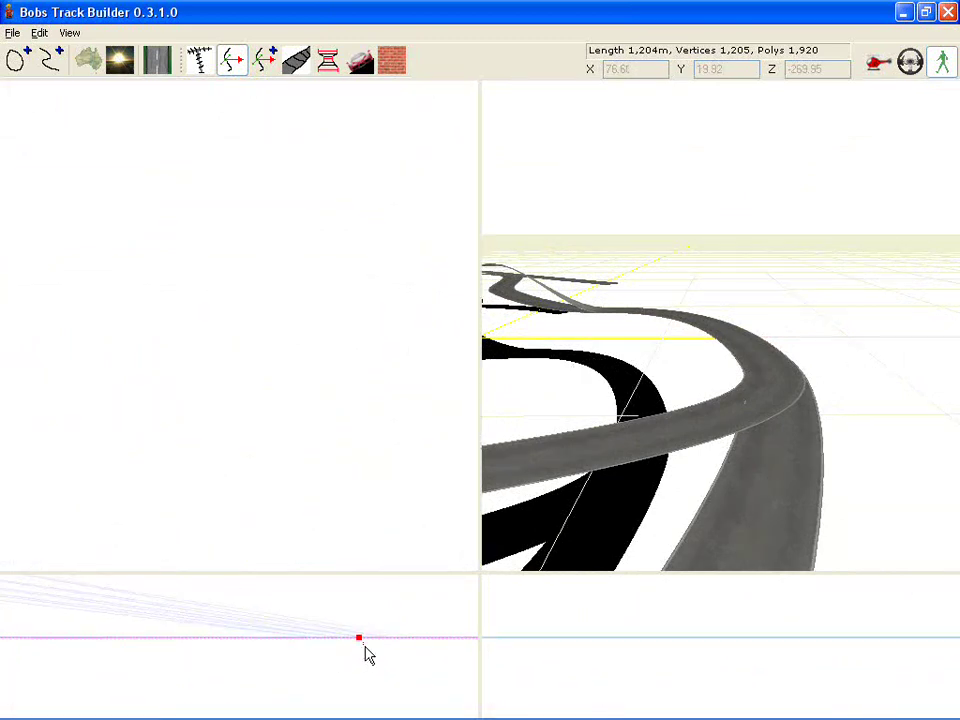
pyautogui.scroll(2, 355, 636)
pyautogui.scroll(4, 390, 655)
pyautogui.scroll(3, 330, 622)
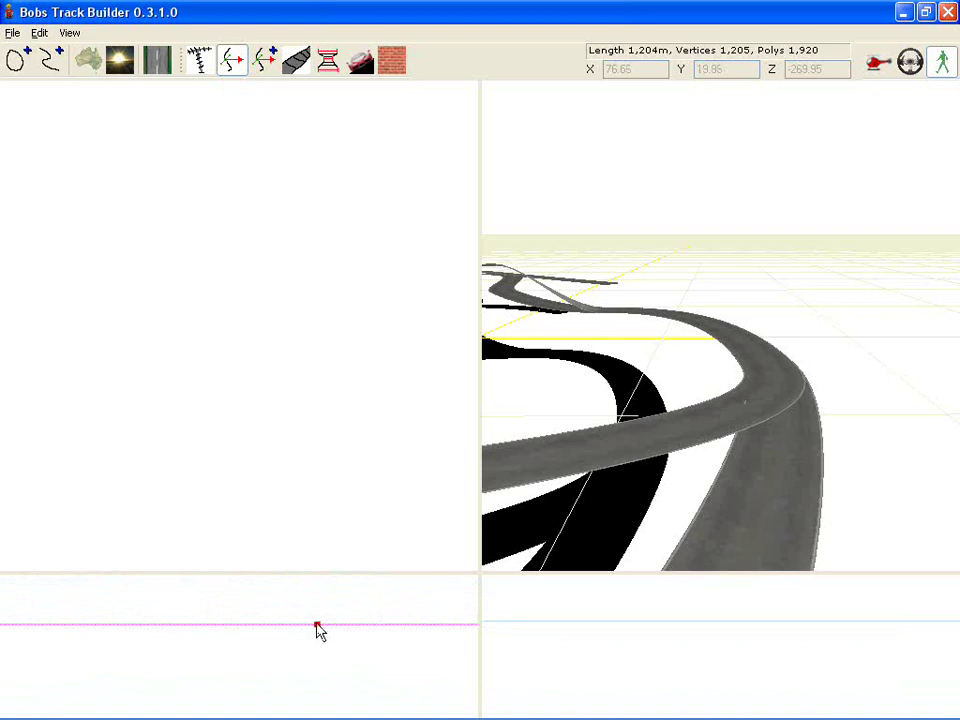
pyautogui.moveTo(317, 624); pyautogui.dragTo(318, 623)
# - Scale all tracks together freehand in the plan view with the Transform resize option, bringing the circuit's length to about 1,277 m
pyautogui.scroll(-3, 723, 404)
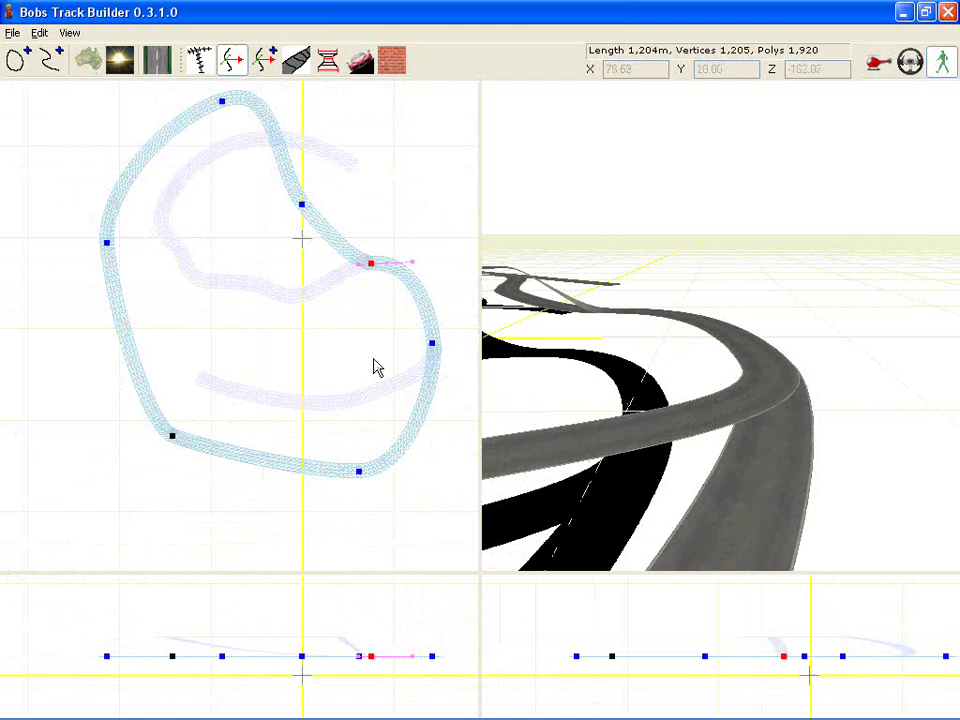
pyautogui.scroll(-3, 374, 360)
pyautogui.moveTo(391, 315); pyautogui.dragTo(313, 323, button='middle')
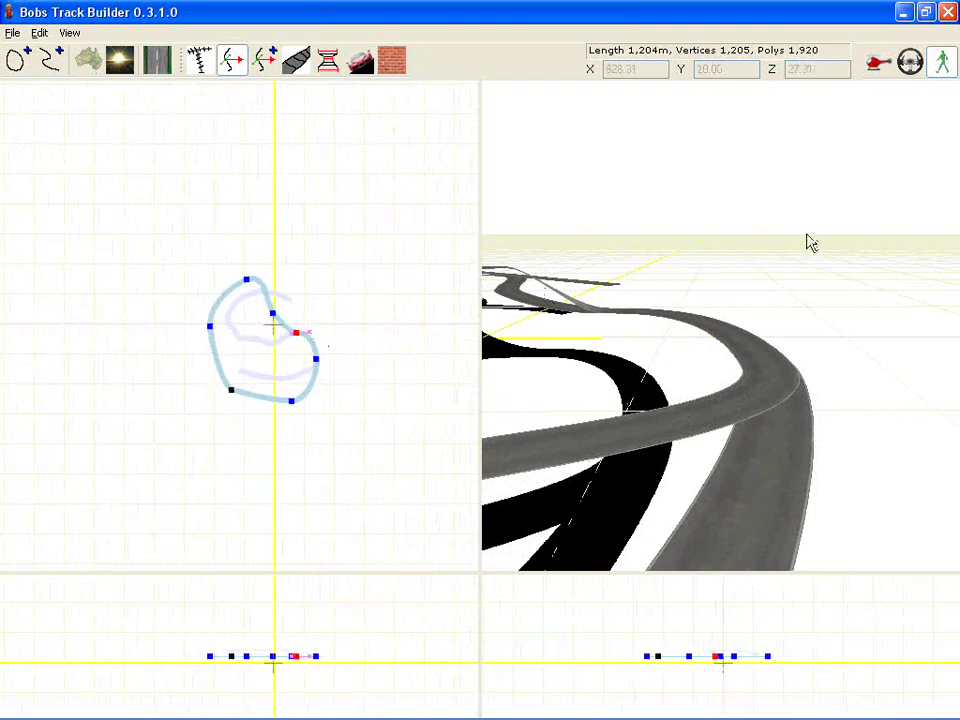
pyautogui.click(238, 64)
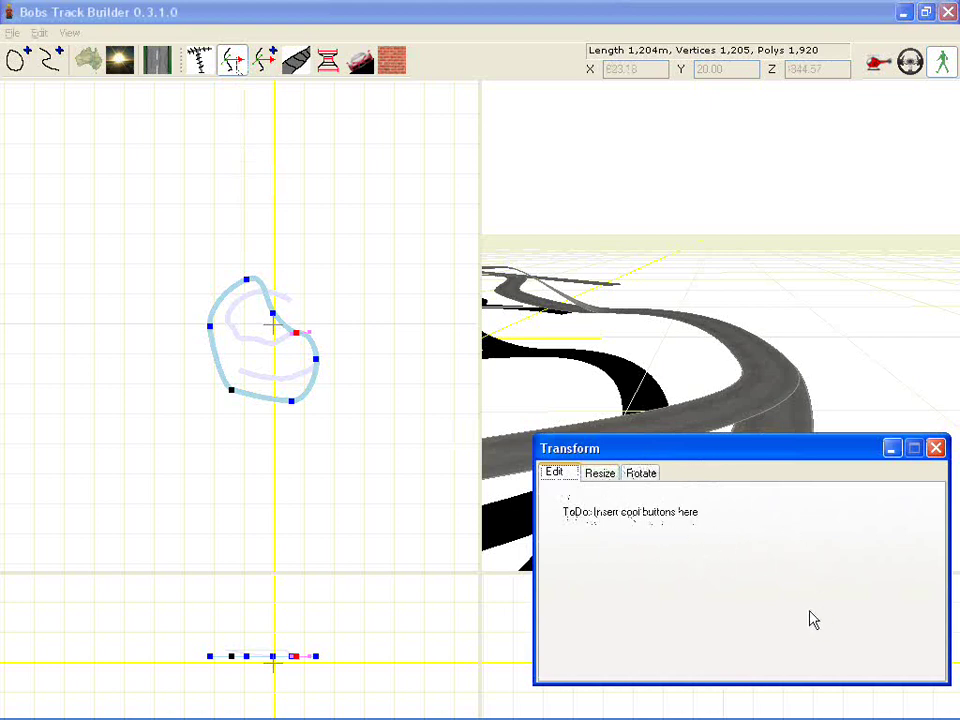
pyautogui.click(601, 476)
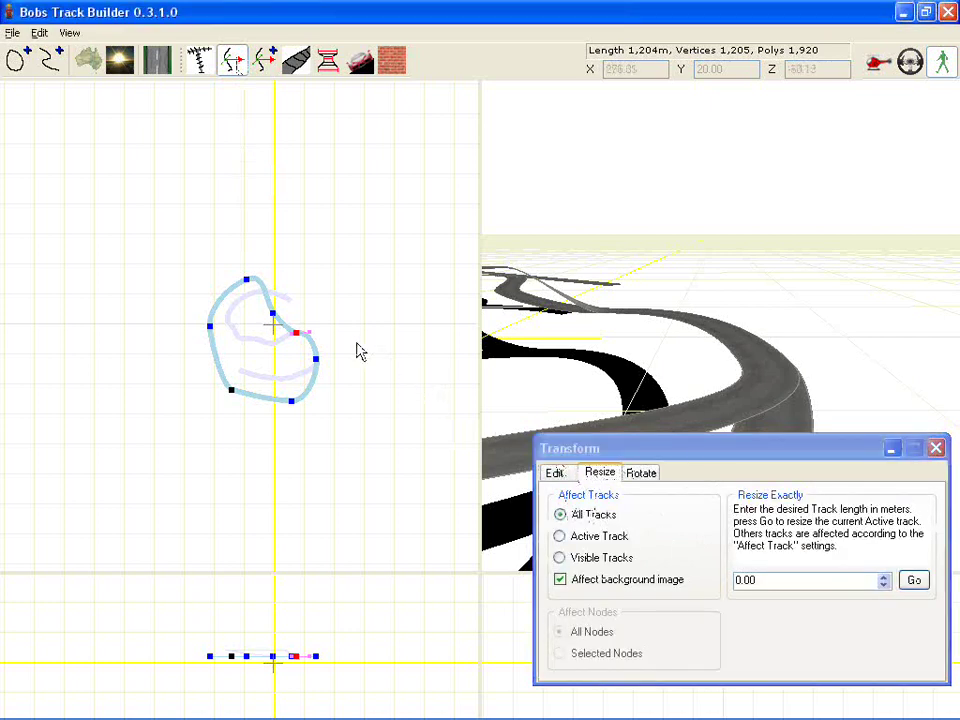
pyautogui.scroll(5, 277, 334)
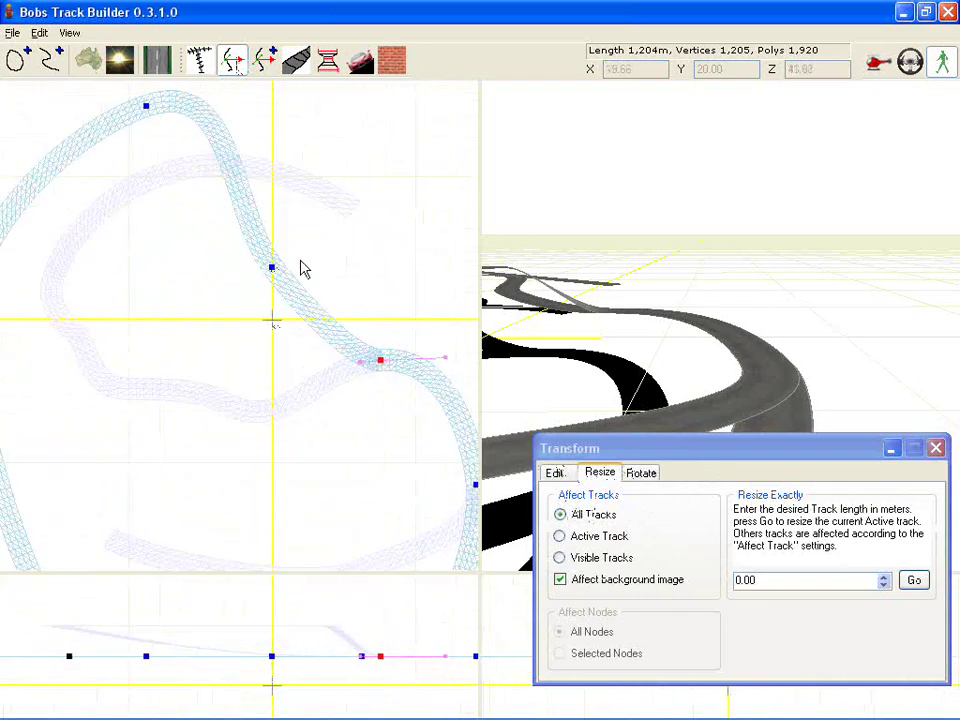
pyautogui.scroll(-5, 303, 352)
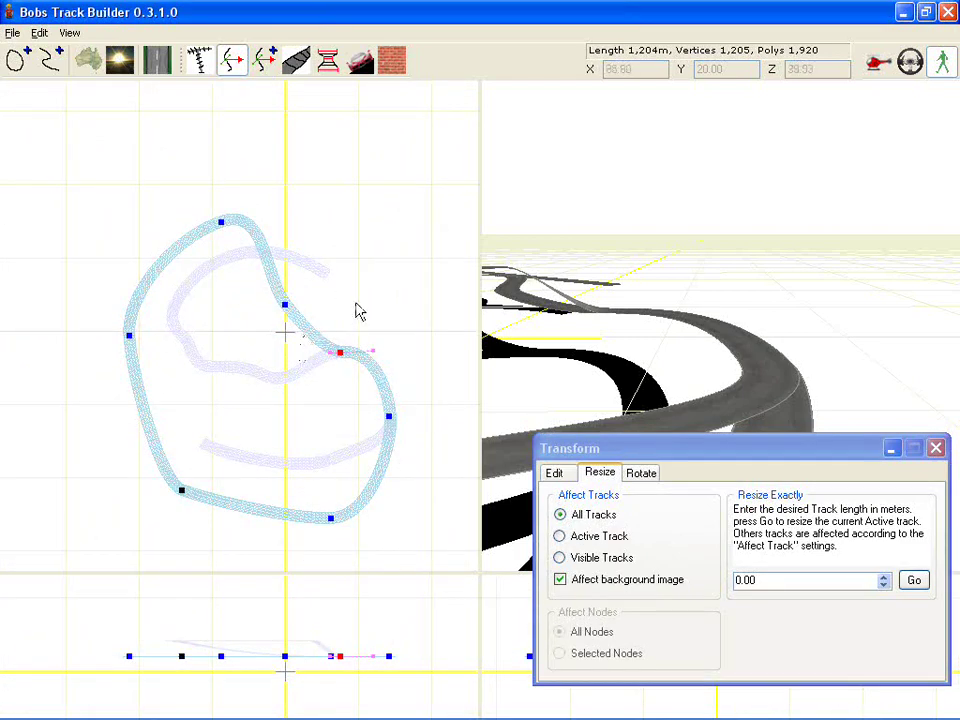
pyautogui.click(603, 471)
pyautogui.scroll(5, 331, 322)
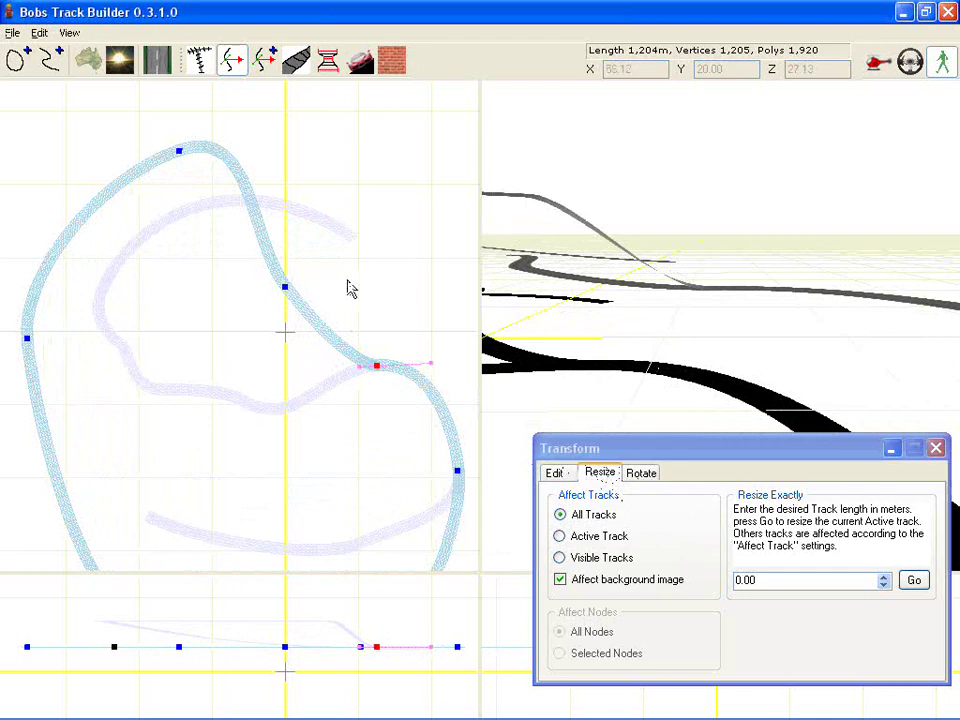
pyautogui.scroll(-6, 320, 310)
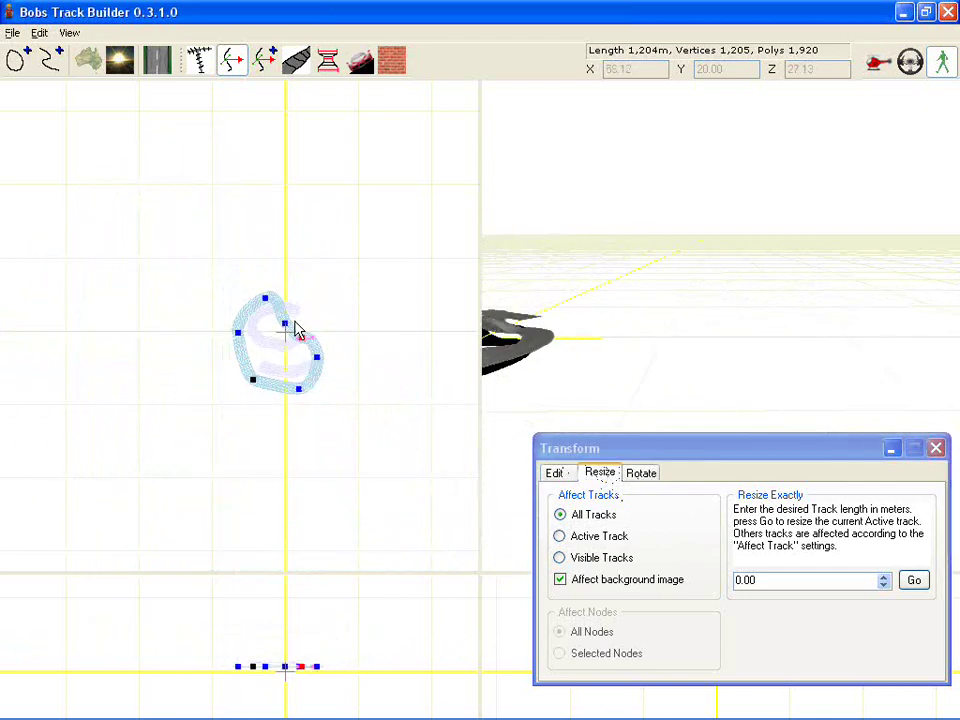
pyautogui.scroll(4, 305, 316)
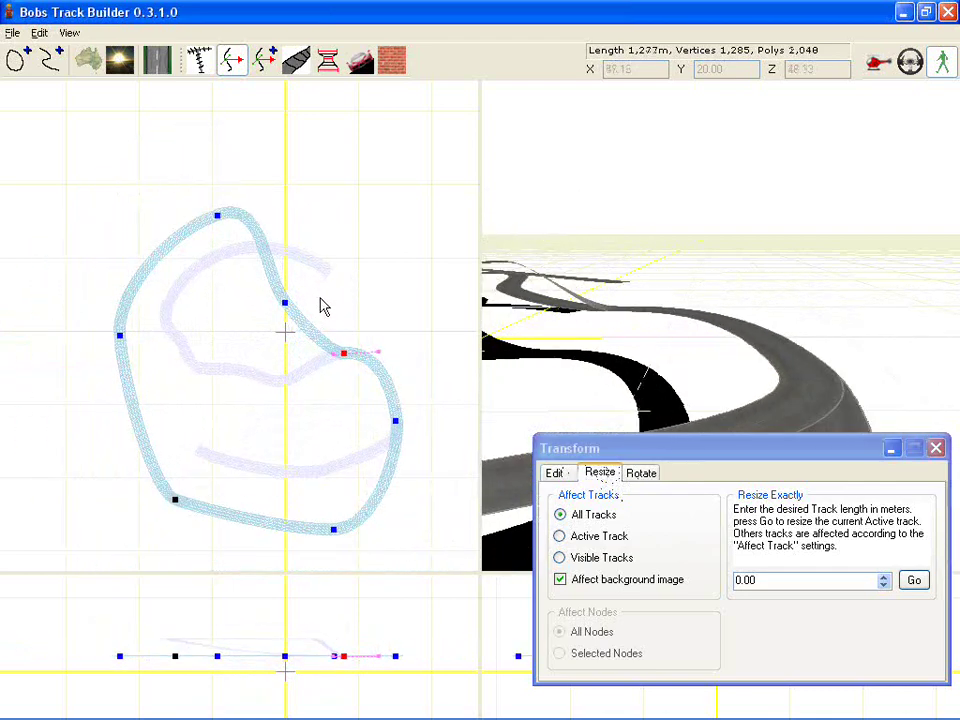
# - Rotate all tracks clockwise by 90 degrees, including the background image, and rotate them back counter-clockwise by the same angle
pyautogui.click(729, 471)
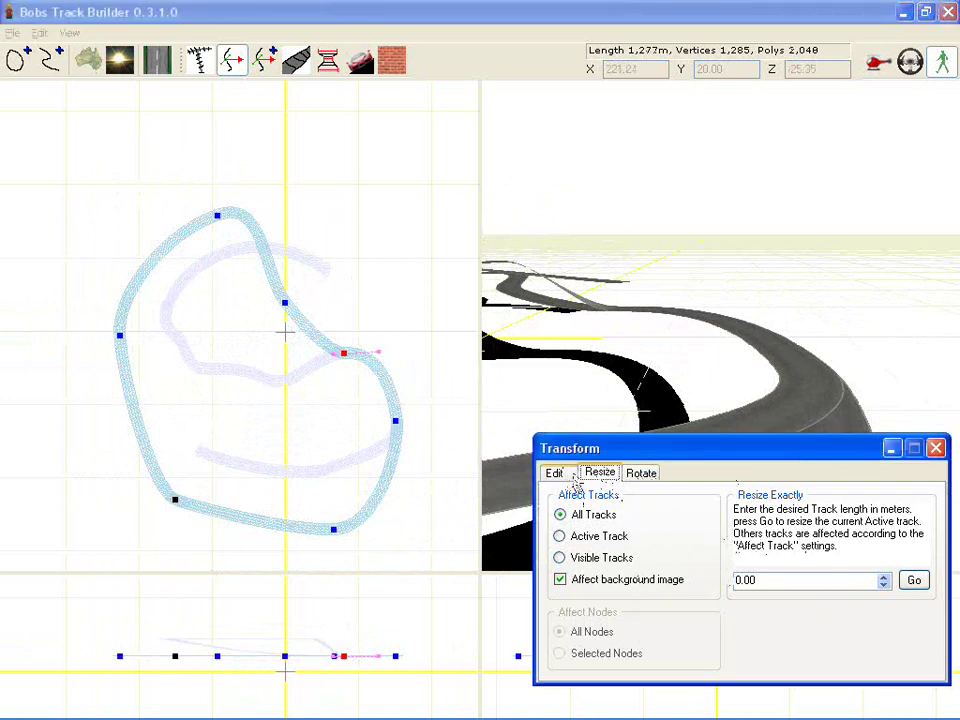
pyautogui.click(642, 476)
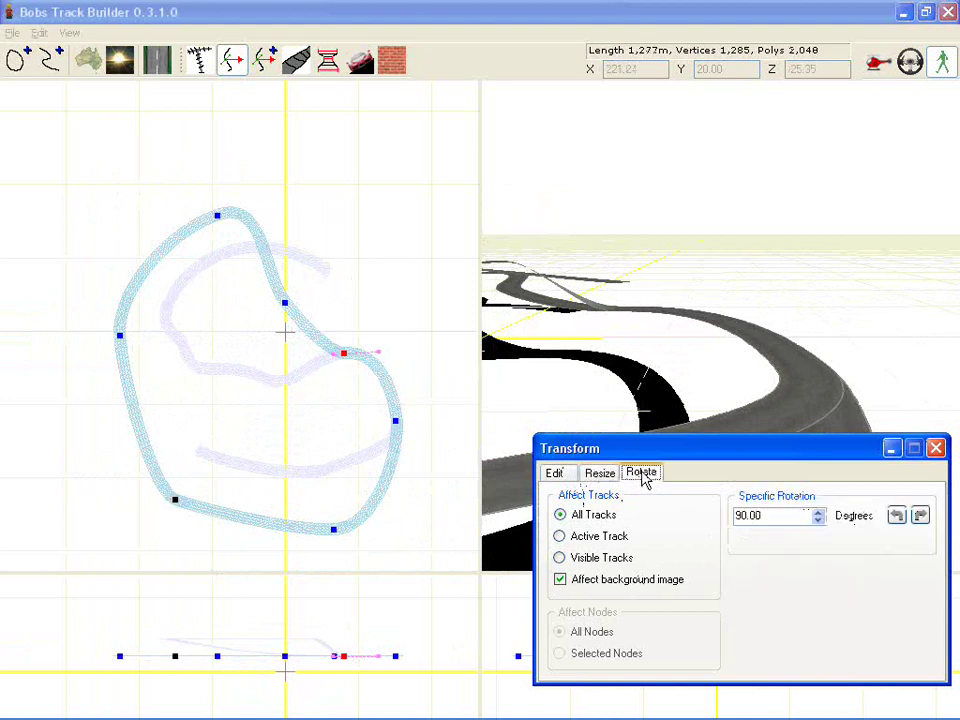
pyautogui.click(920, 516)
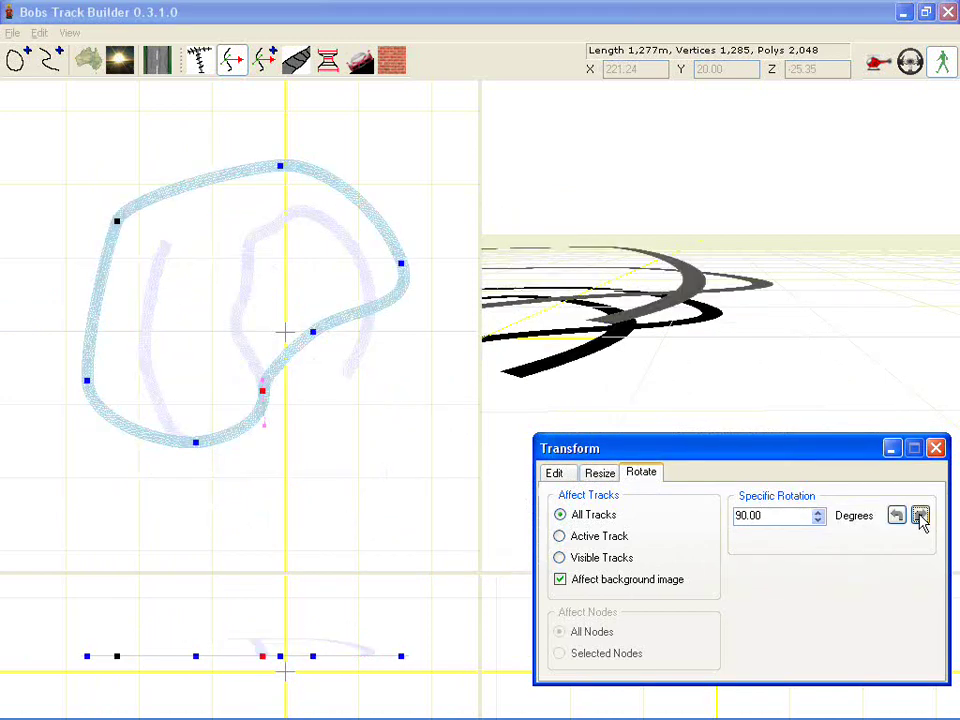
pyautogui.click(897, 516)
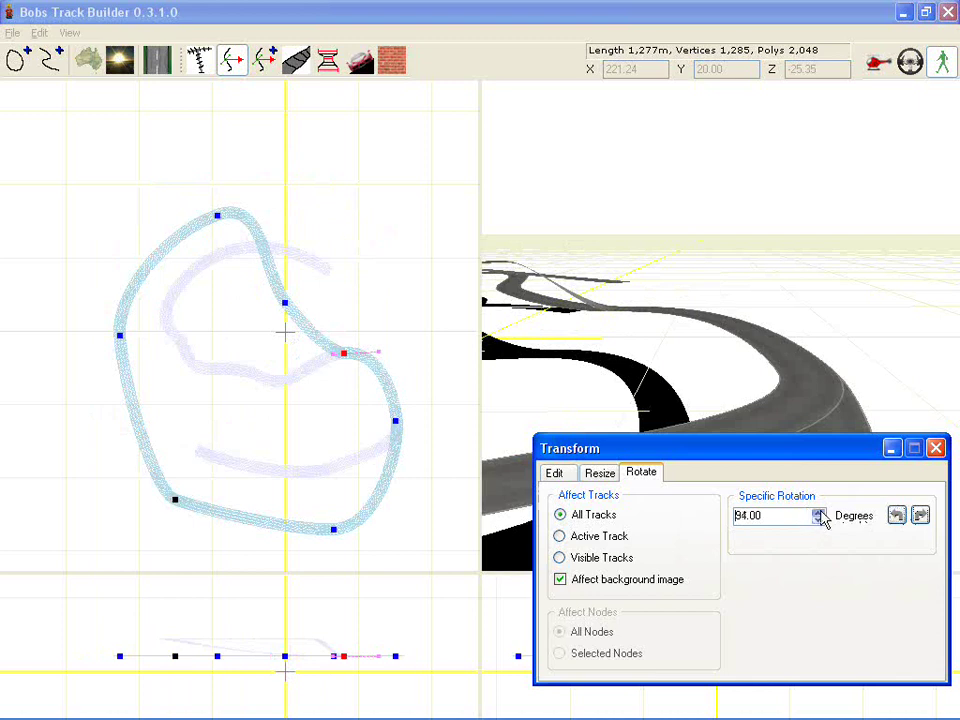
# - Set the specific rotation to 10 degrees and rotate all tracks clockwise three times
pyautogui.moveTo(806, 516); pyautogui.dragTo(615, 517)
pyautogui.write('10')
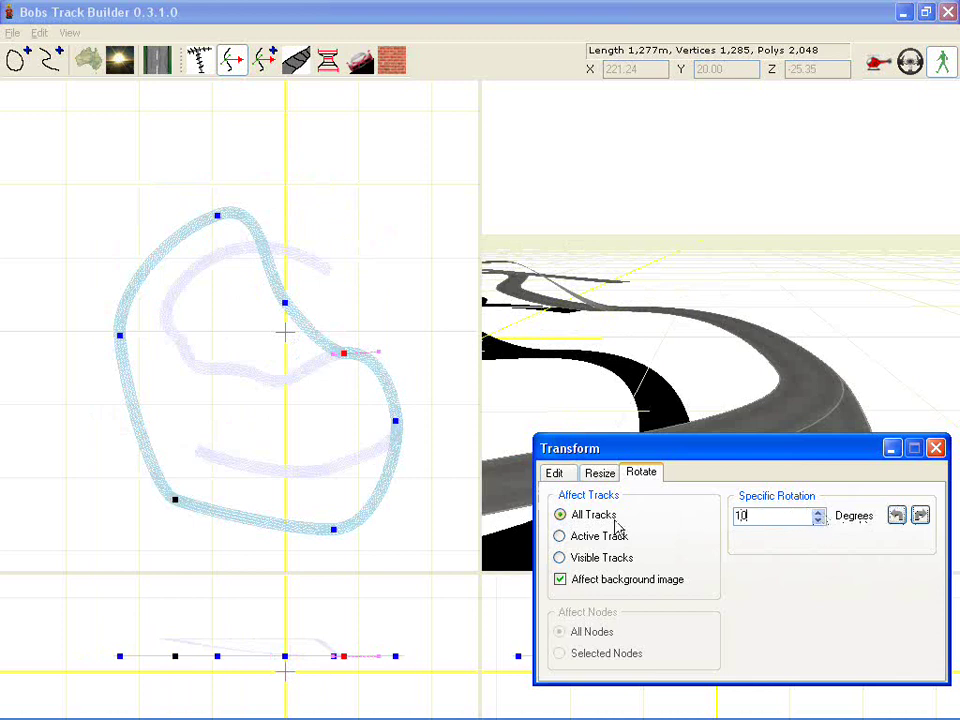
pyautogui.click(920, 515)
pyautogui.click(920, 515)
pyautogui.click(920, 515)
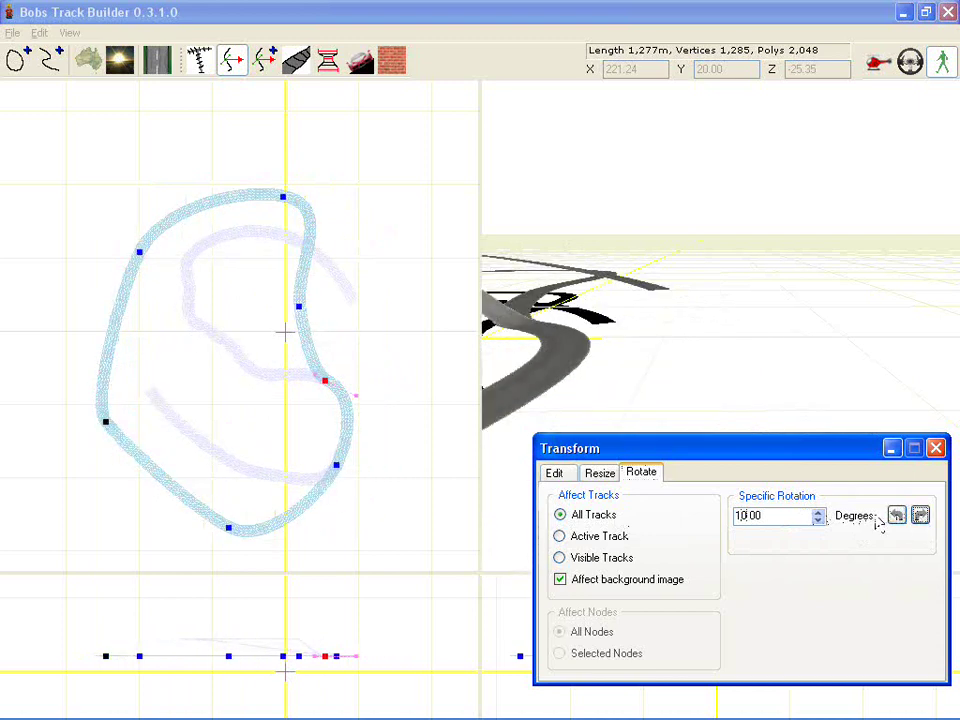
# - Rotate all tracks freehand in the plan view back to roughly their original orientation
pyautogui.click(368, 345)
pyautogui.moveTo(369, 343); pyautogui.dragTo(378, 288)
pyautogui.scroll(-2, 371, 280)
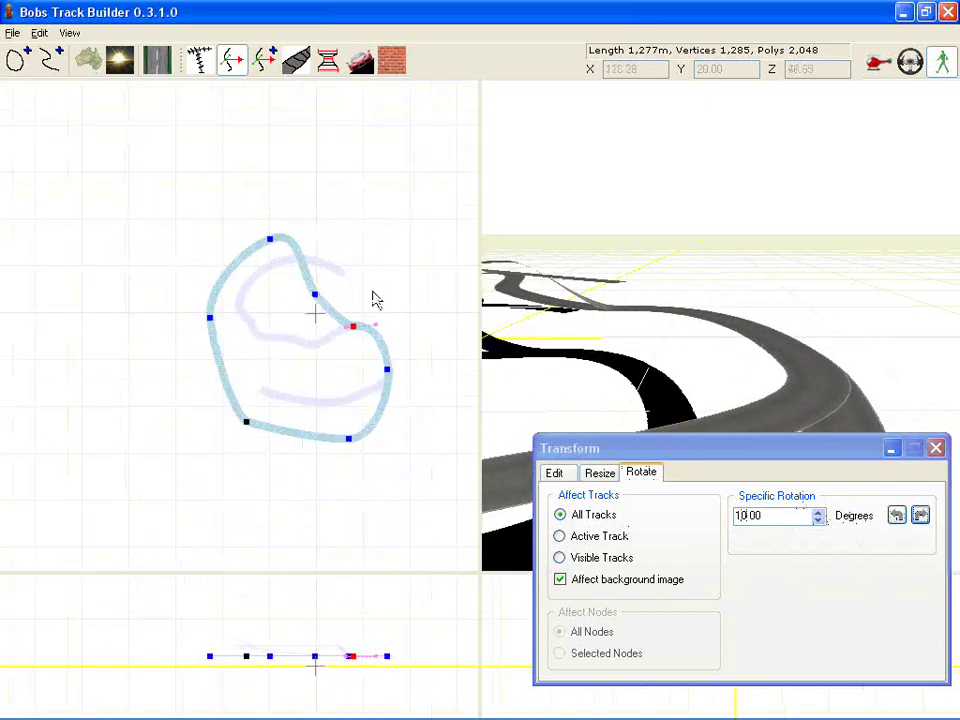
pyautogui.moveTo(376, 320); pyautogui.dragTo(304, 299, button='middle')
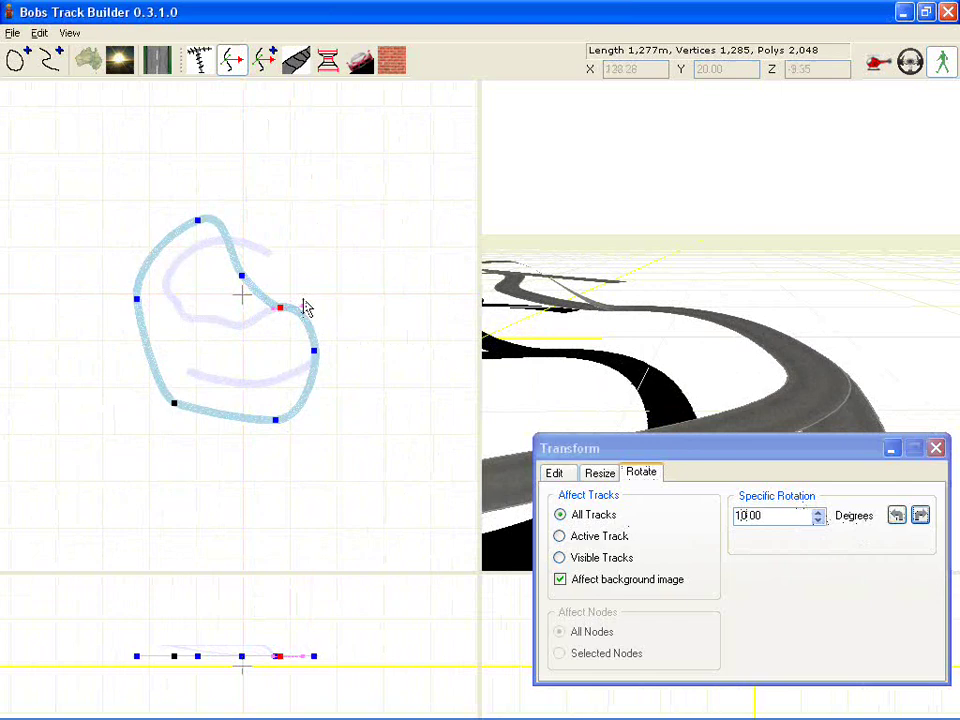